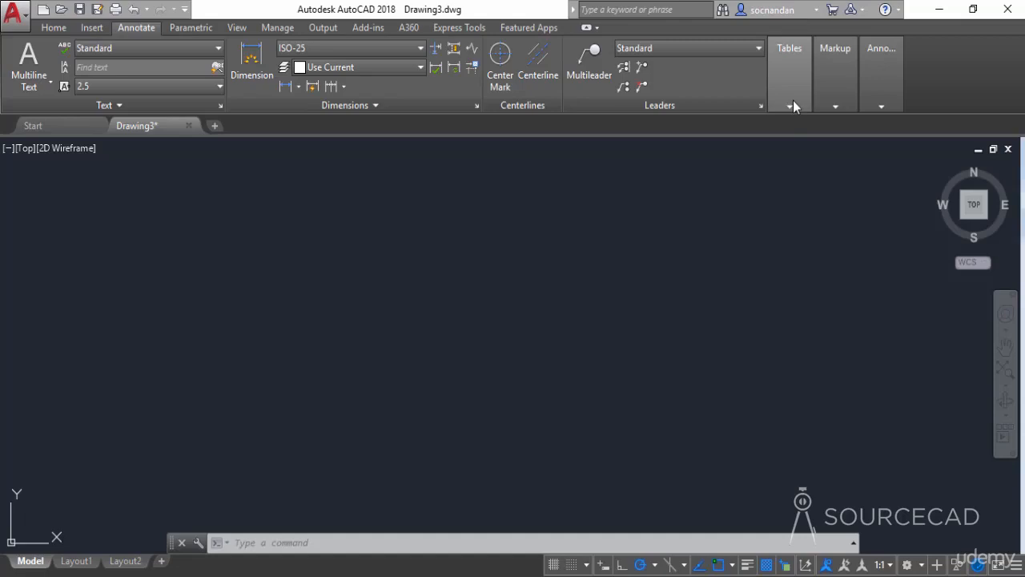
- Set up an empty Standard-style table with 3 columns and 7 data rows, using a specified insertion point
left_click(791, 105)
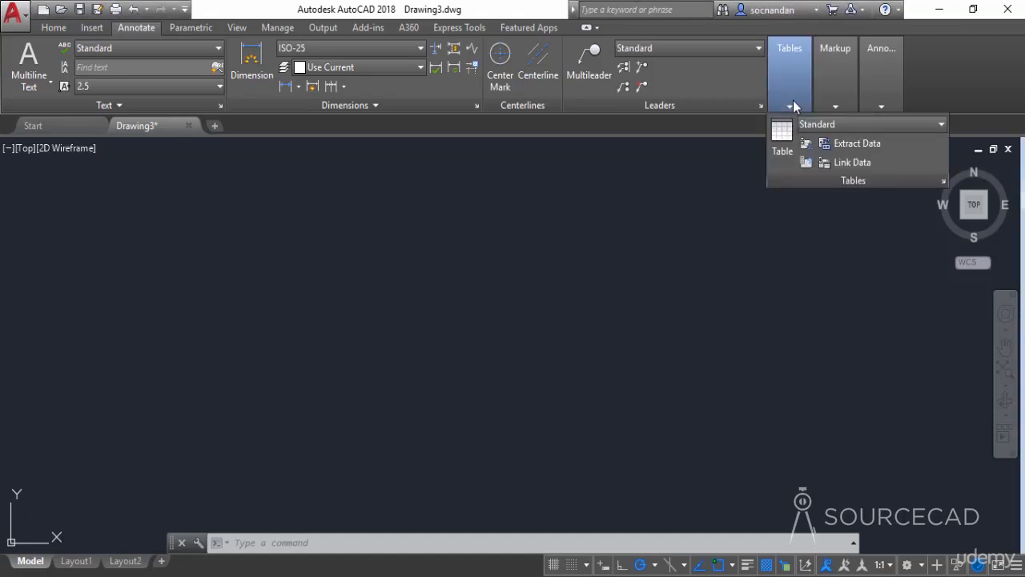
left_click(785, 142)
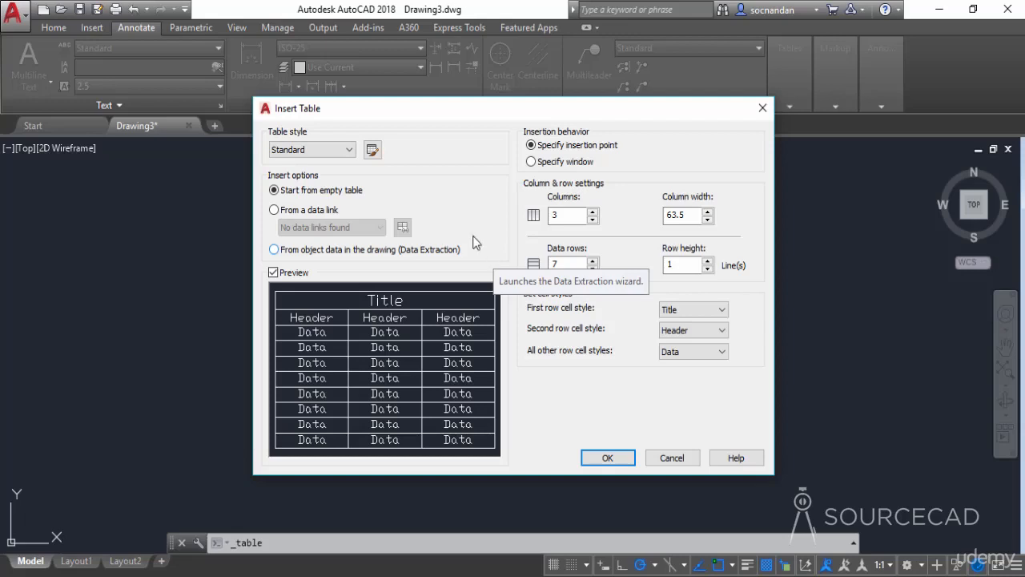
left_click(343, 153)
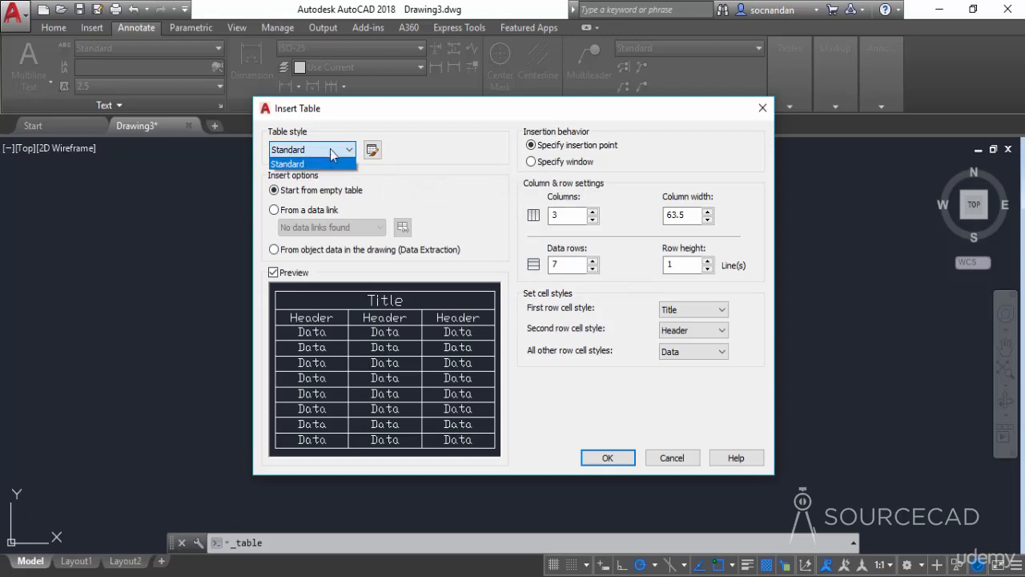
left_click(332, 153)
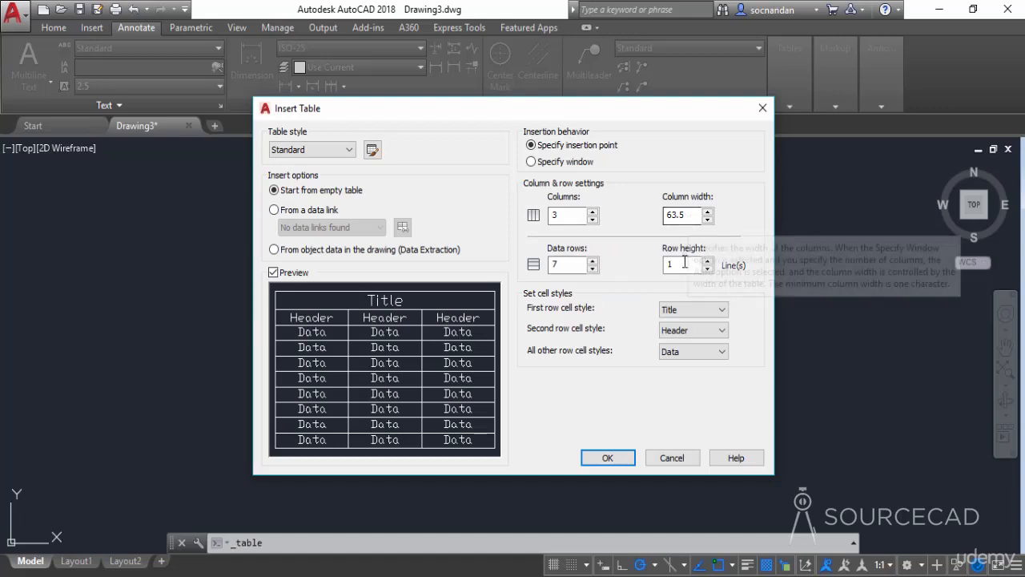
double_click(554, 214)
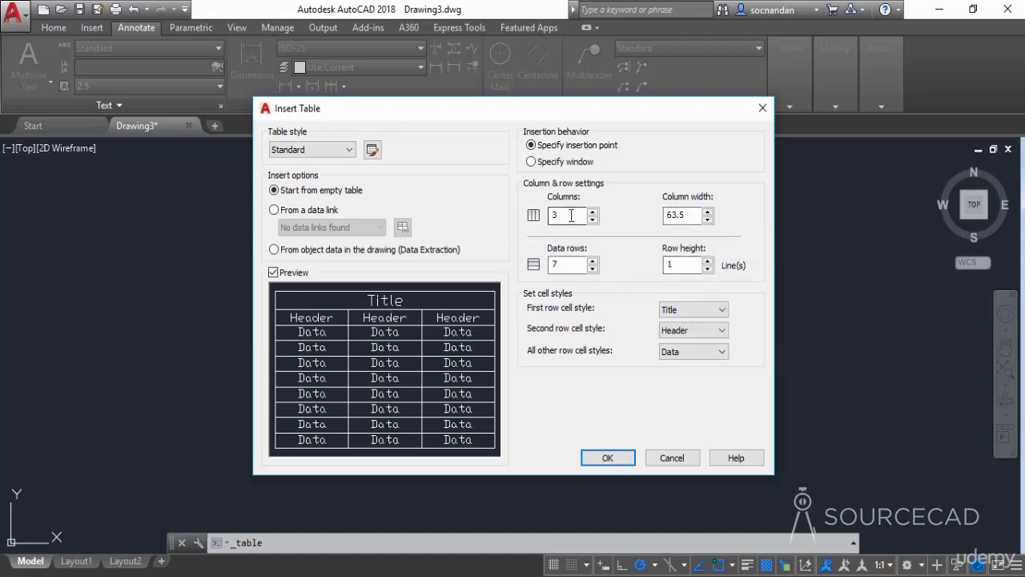
type("3")
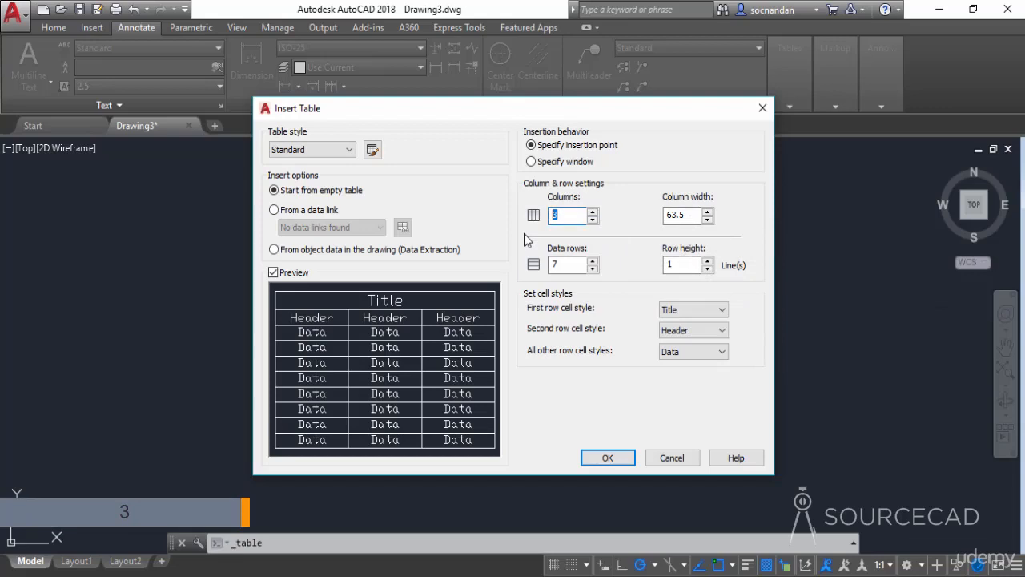
double_click(561, 264)
type("7")
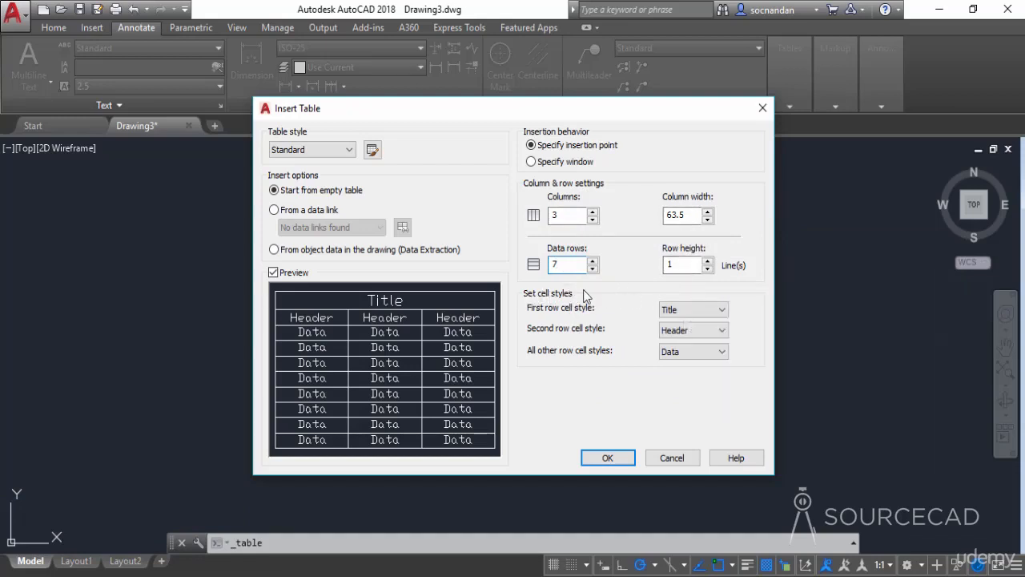
- Place the configured table near the middle of the empty drawing area and leave its title cell blank
left_click(608, 457)
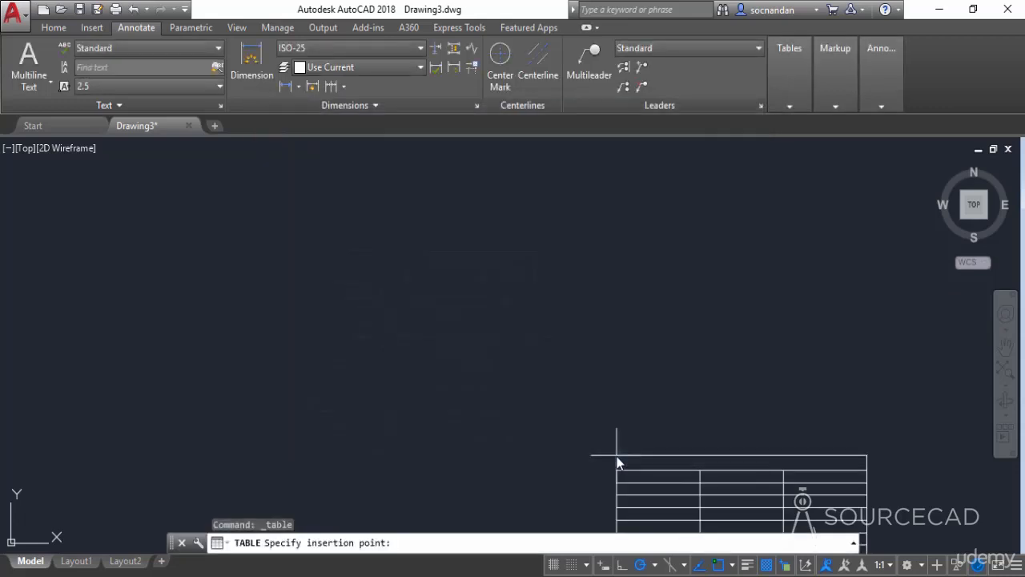
left_click(357, 273)
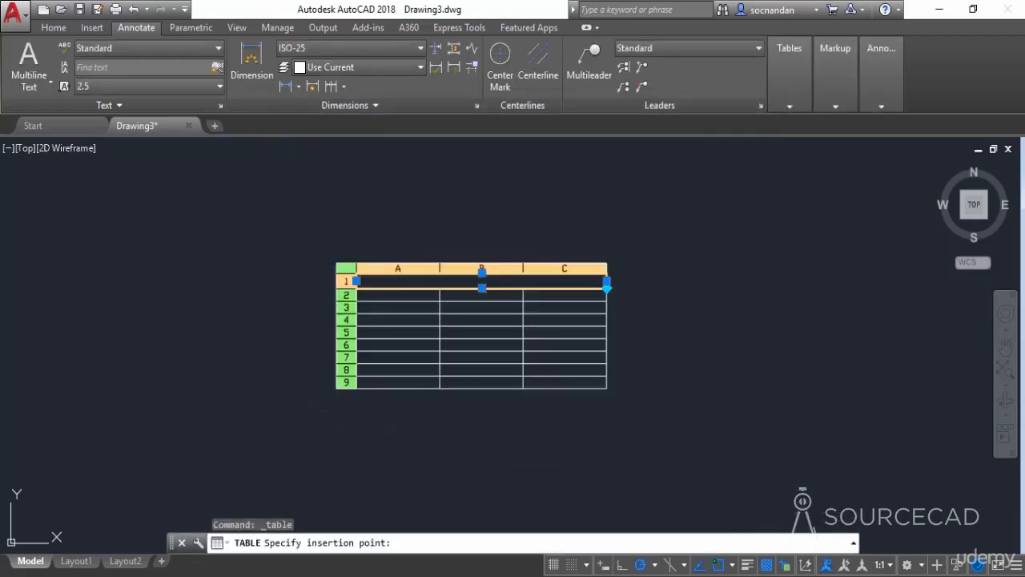
left_click(647, 318)
scroll(645, 322, "up", 2)
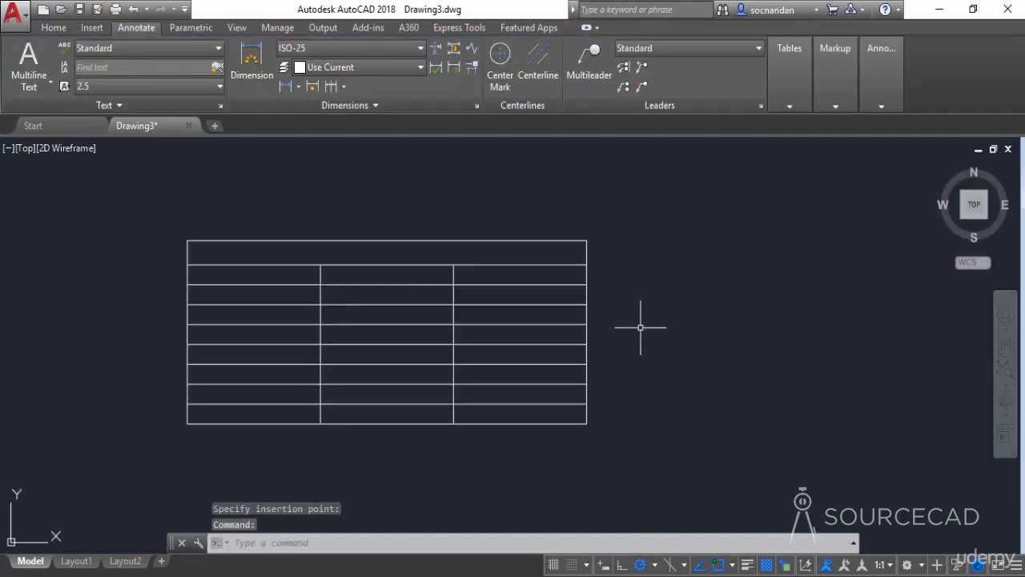
middle_click_drag(646, 327, 761, 337)
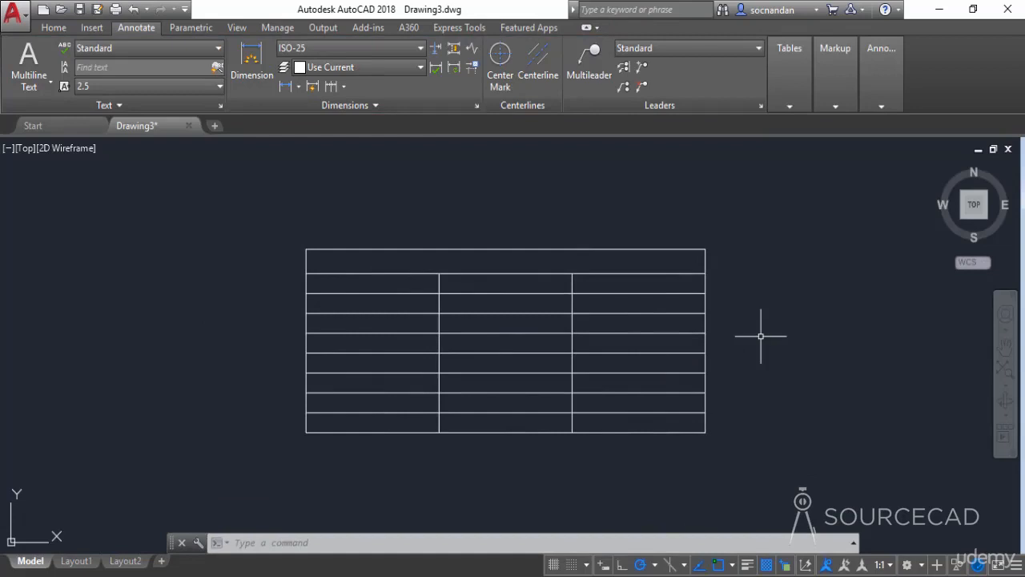
- Set up a second table using Specify window, with 3 columns, 7 data rows, and automatic column width and row height
scroll(761, 336, "down", 2)
middle_click_drag(824, 336, 498, 335)
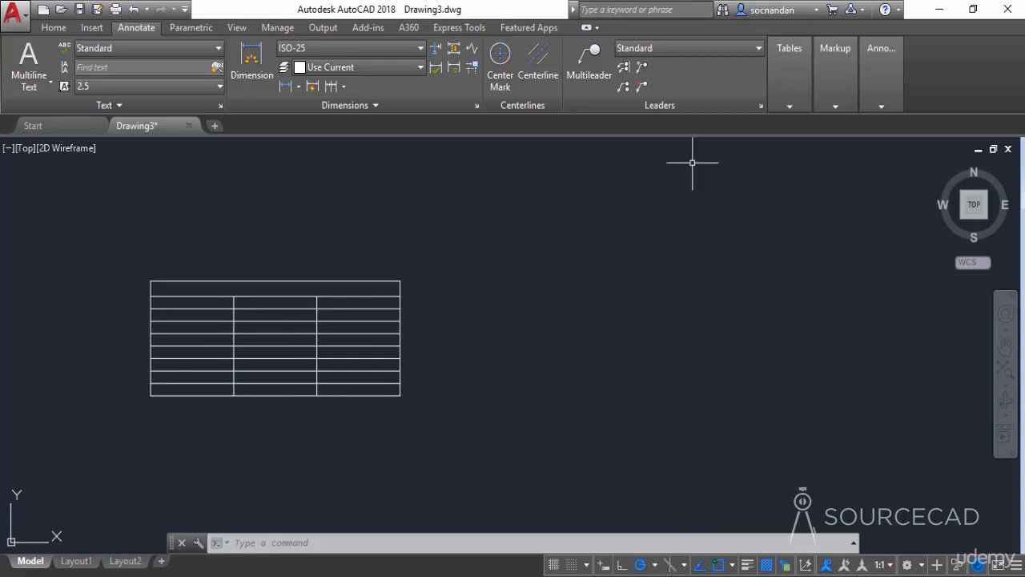
left_click(785, 95)
left_click(775, 151)
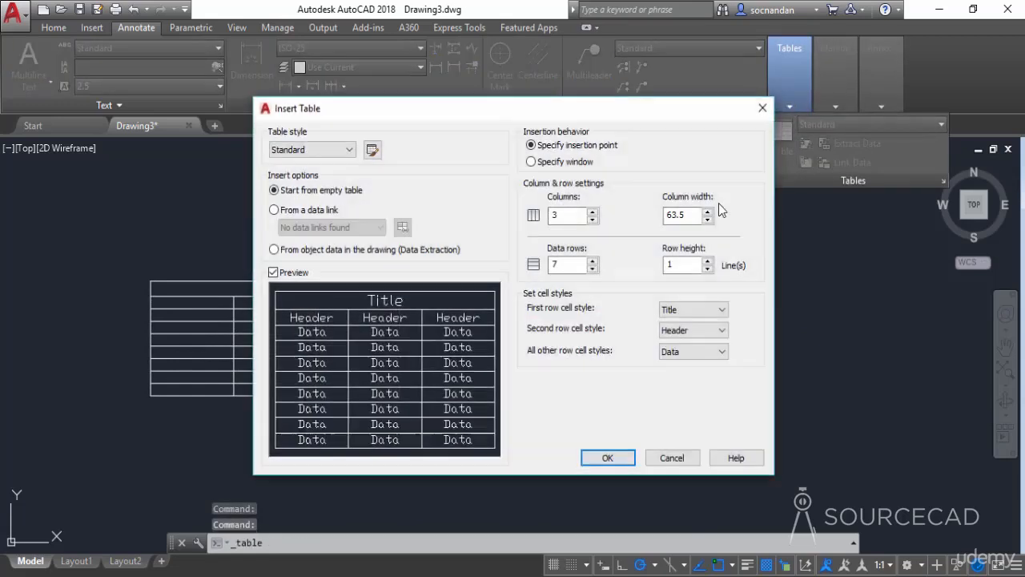
left_click(560, 163)
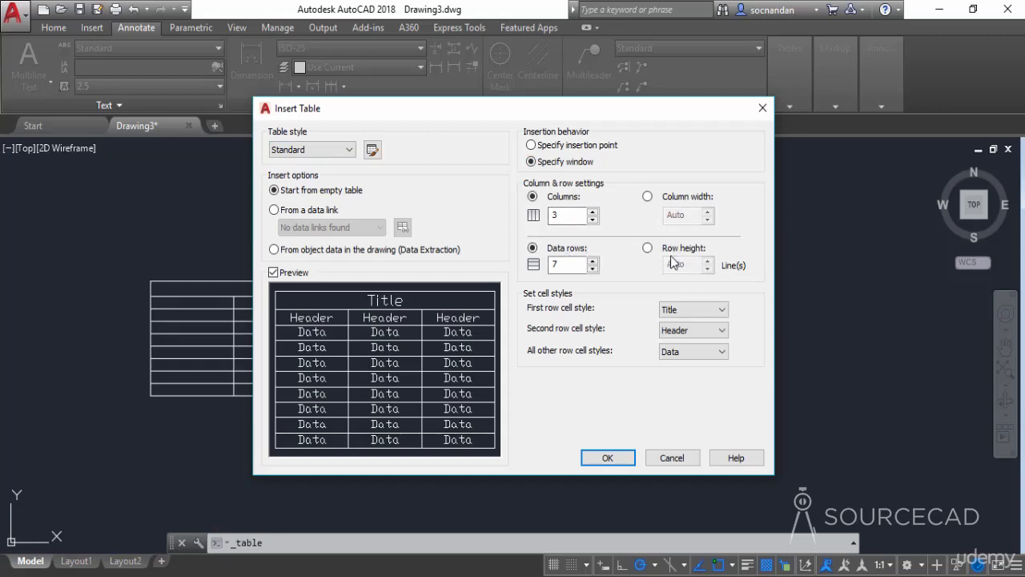
left_click(647, 249)
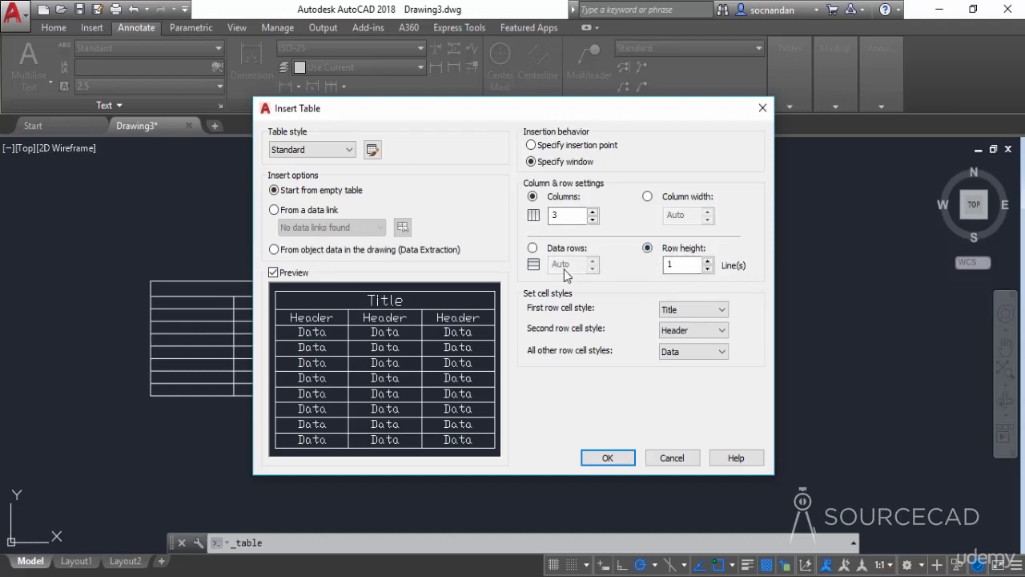
left_click(562, 216)
left_click(532, 249)
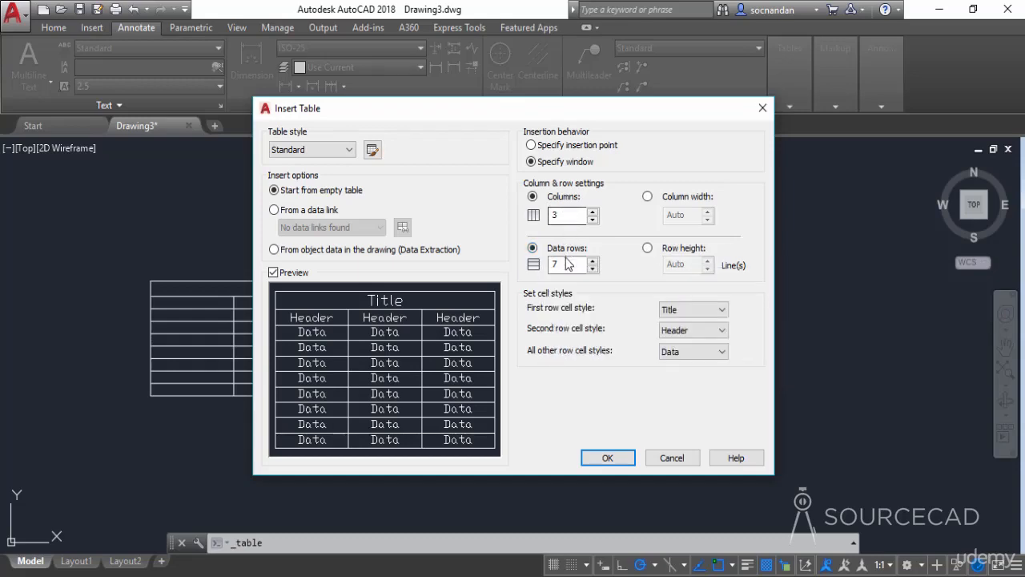
- Place the second table beside the first by two window corners, making it wider than the first, and leave its cells blank
left_click(608, 458)
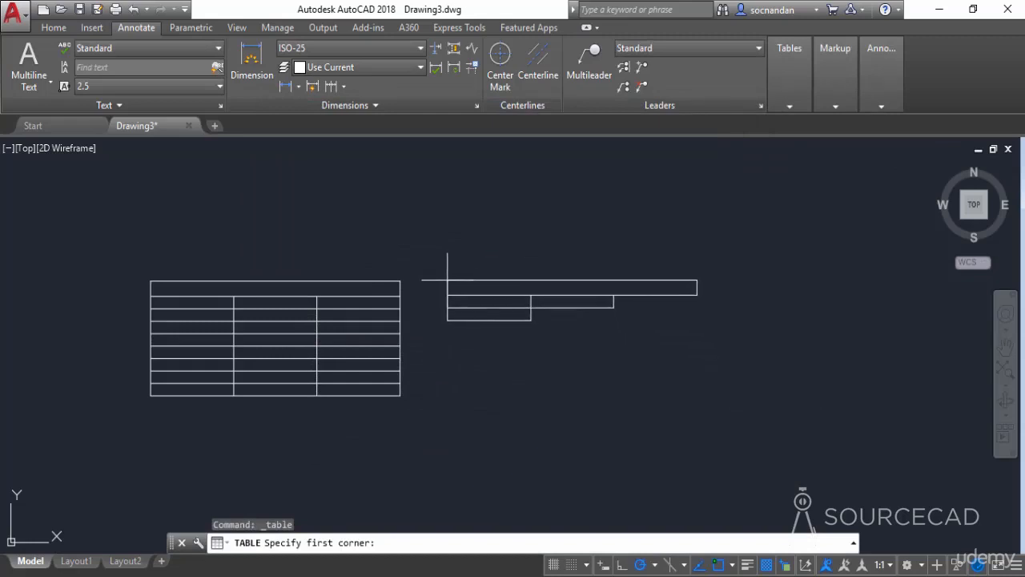
left_click(447, 280)
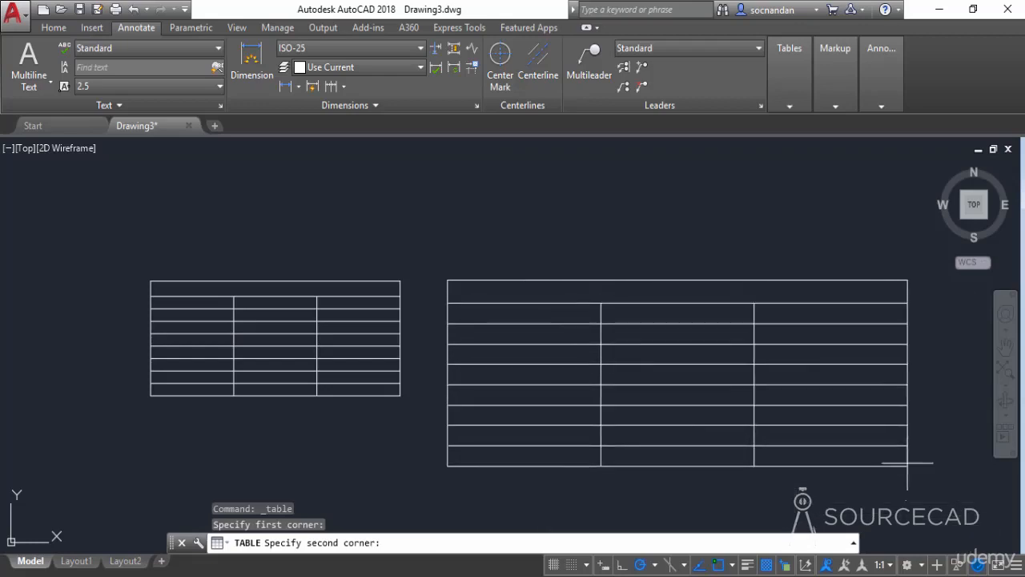
left_click(910, 412)
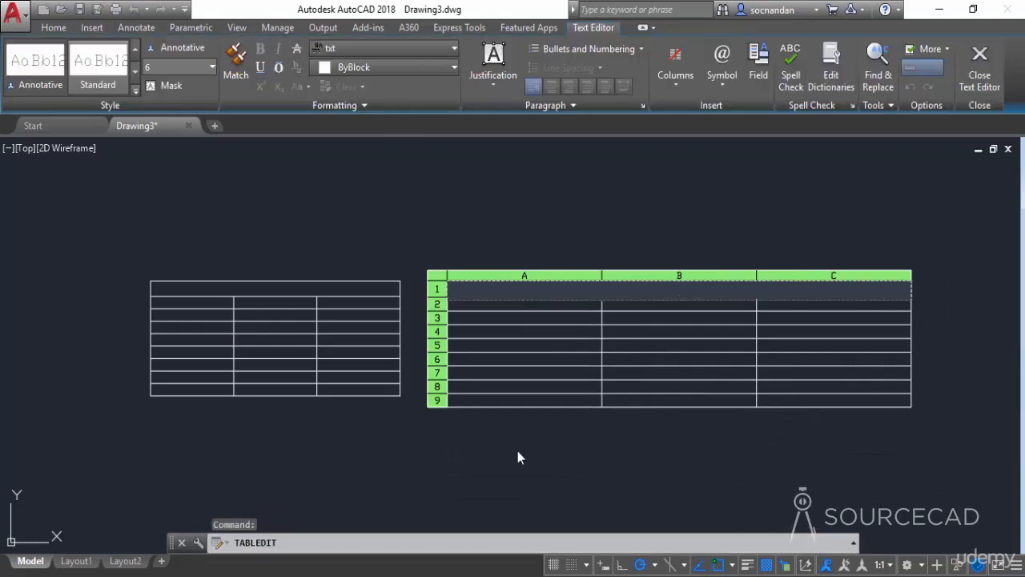
left_click(518, 456)
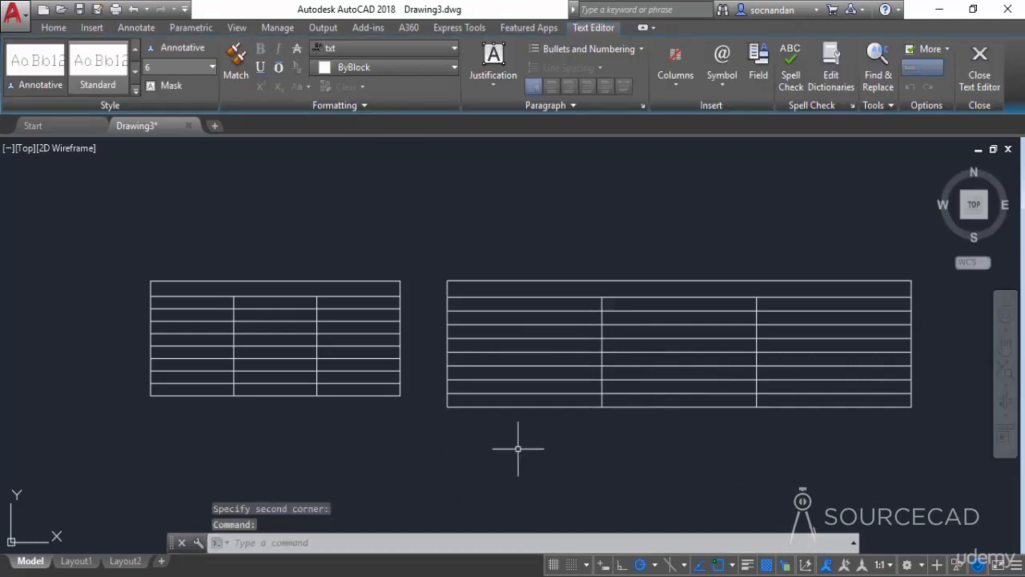
- Erase the second table, keeping only the original one
left_click(576, 448)
left_click(526, 351)
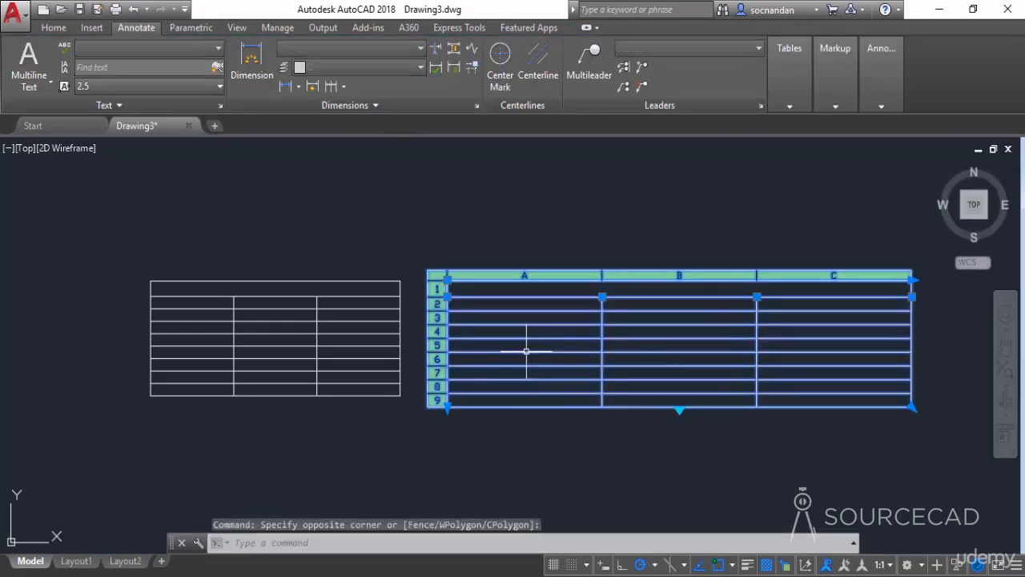
right_click(526, 347)
left_click(562, 137)
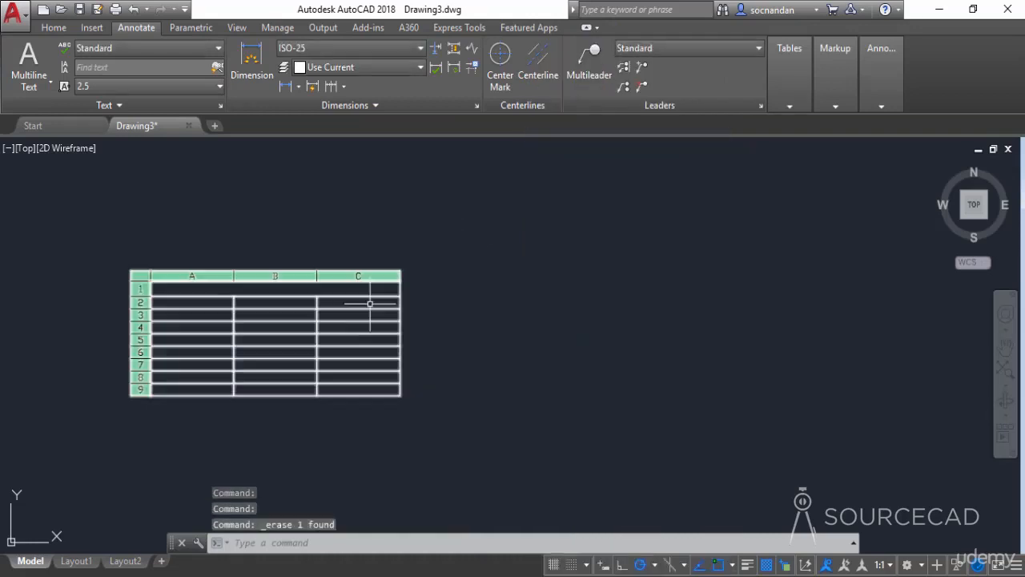
- Select cell A2 of the remaining table to examine the cell editing options, and clear the selection
mouse_move(312, 337)
left_mouse_down()
mouse_move(533, 355)
mouse_move(539, 365)
left_mouse_up()
scroll(538, 364, "up", 3)
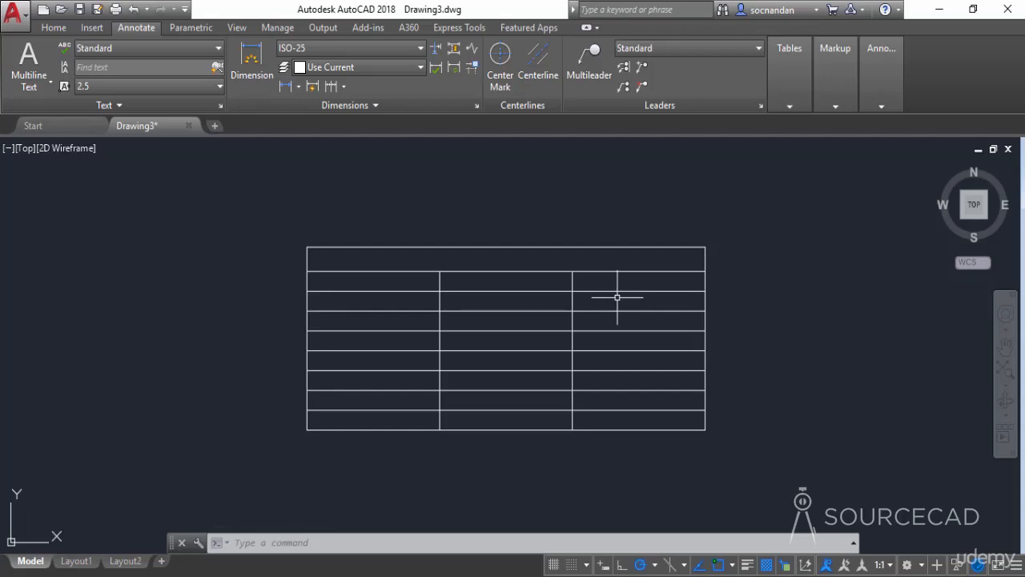
left_click(414, 285)
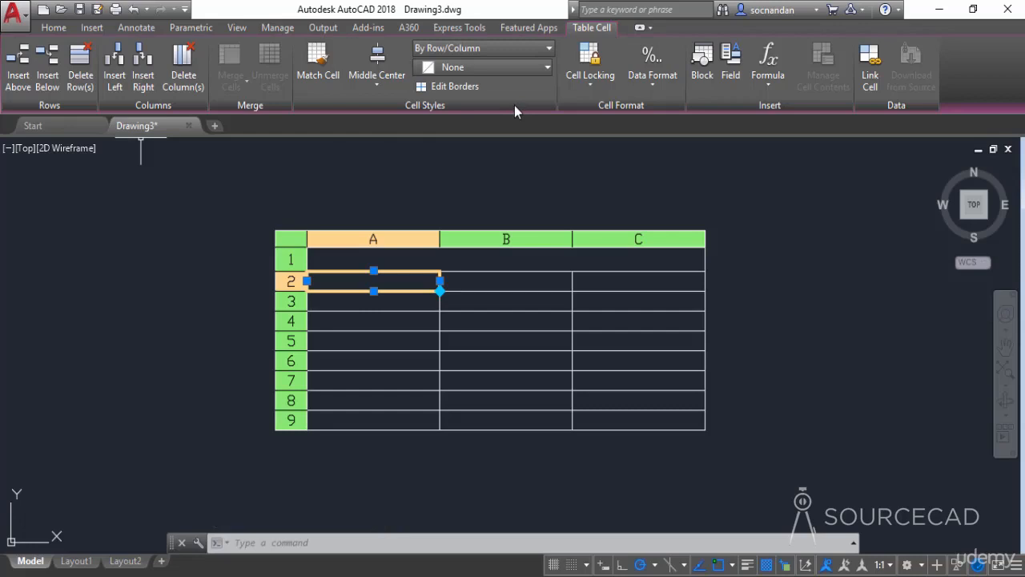
left_click(517, 174)
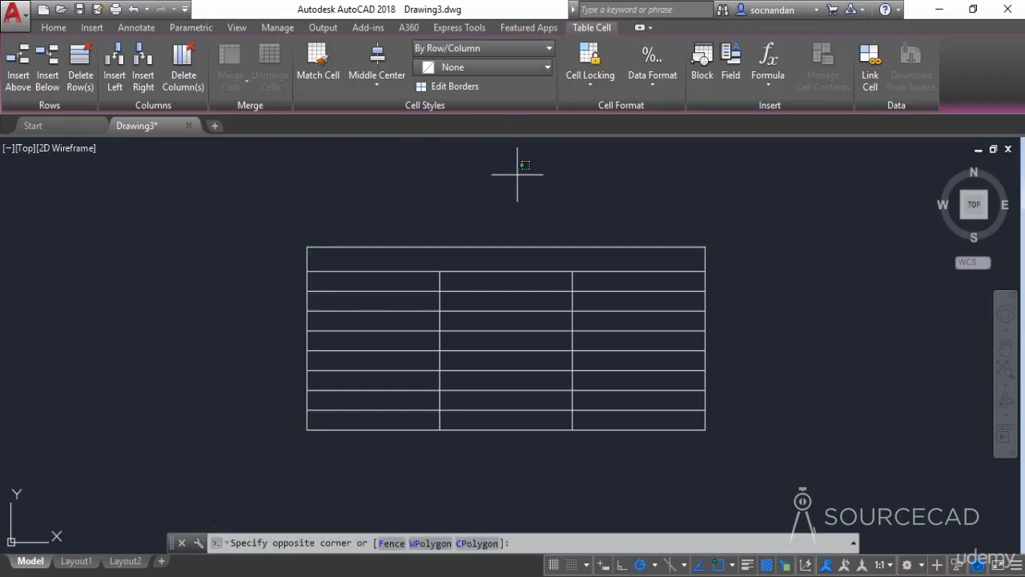
left_click(504, 184)
- Select the whole table and stretch it uniformly with its grips, making it wider to the right and taller downward
left_click(779, 465)
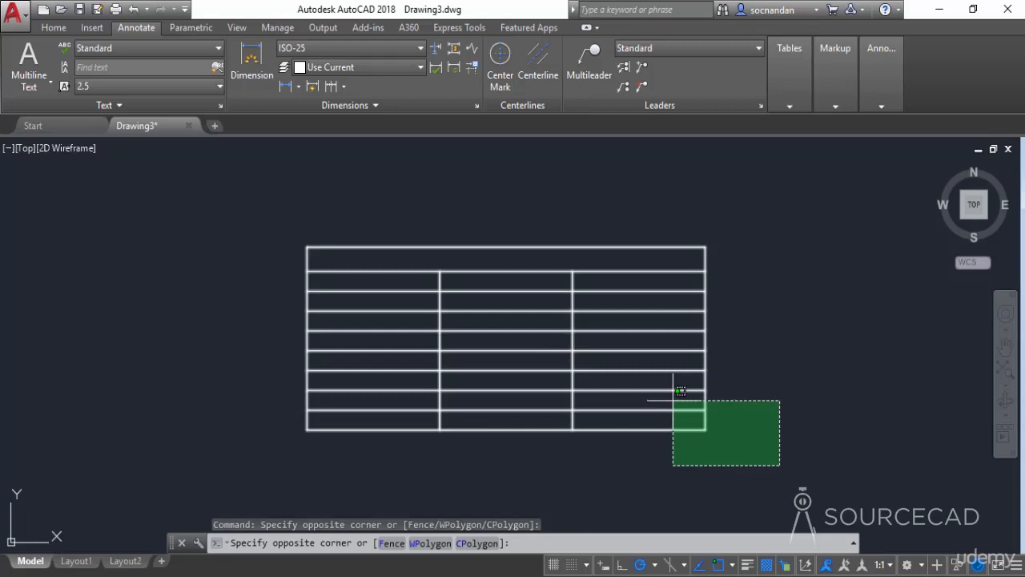
left_click(671, 398)
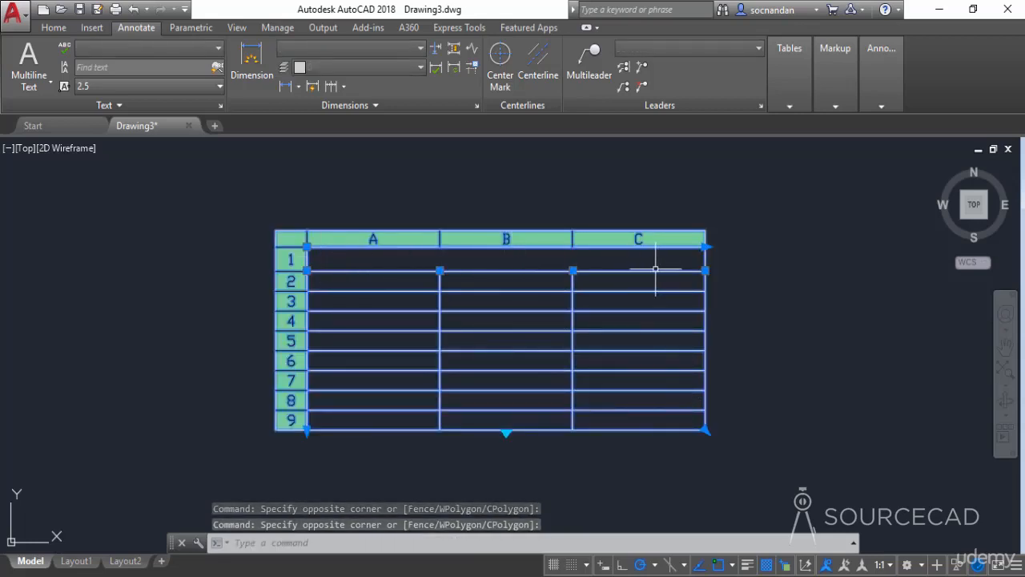
left_click(705, 246)
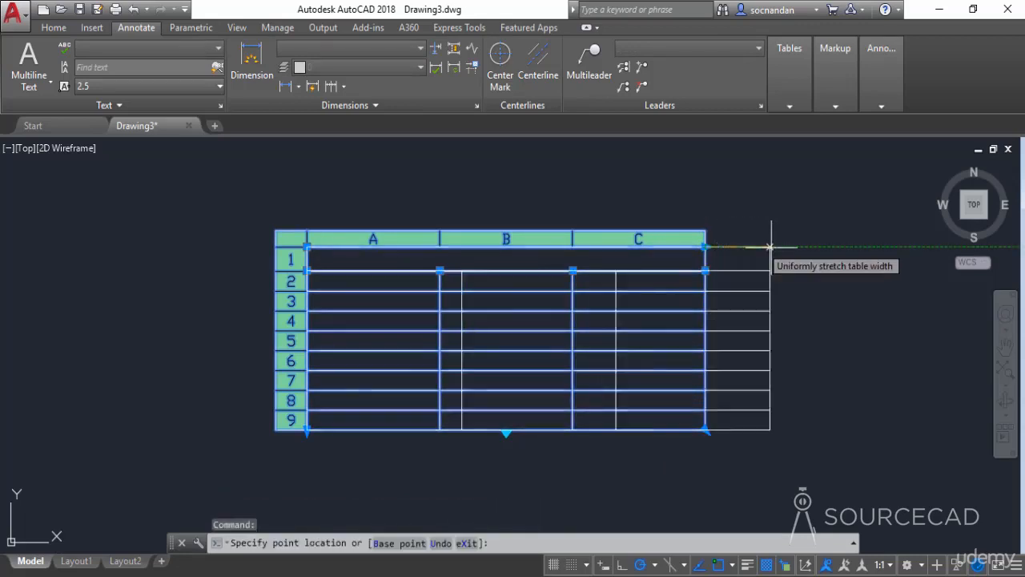
left_click(804, 253)
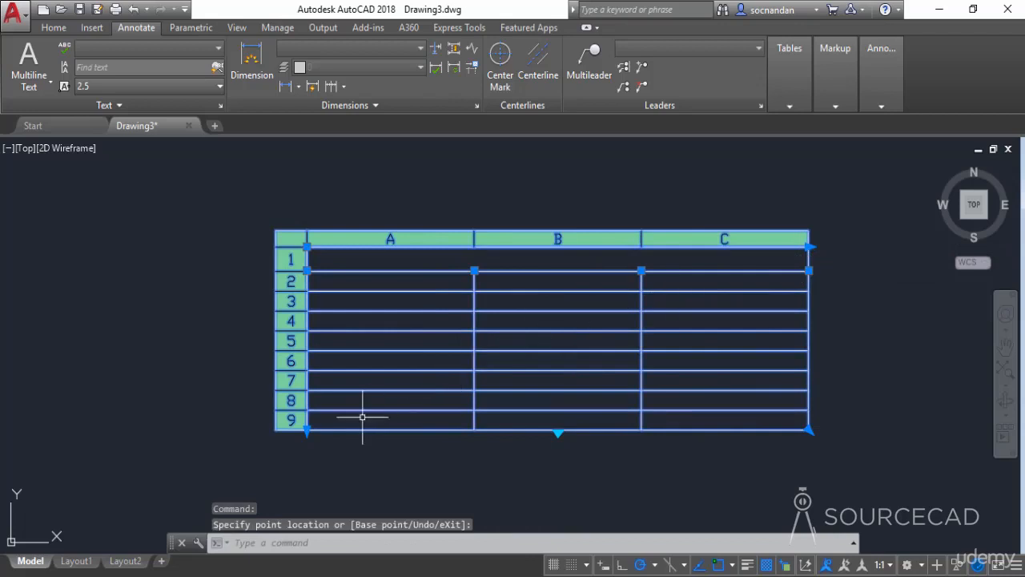
left_click(307, 430)
left_click(308, 481)
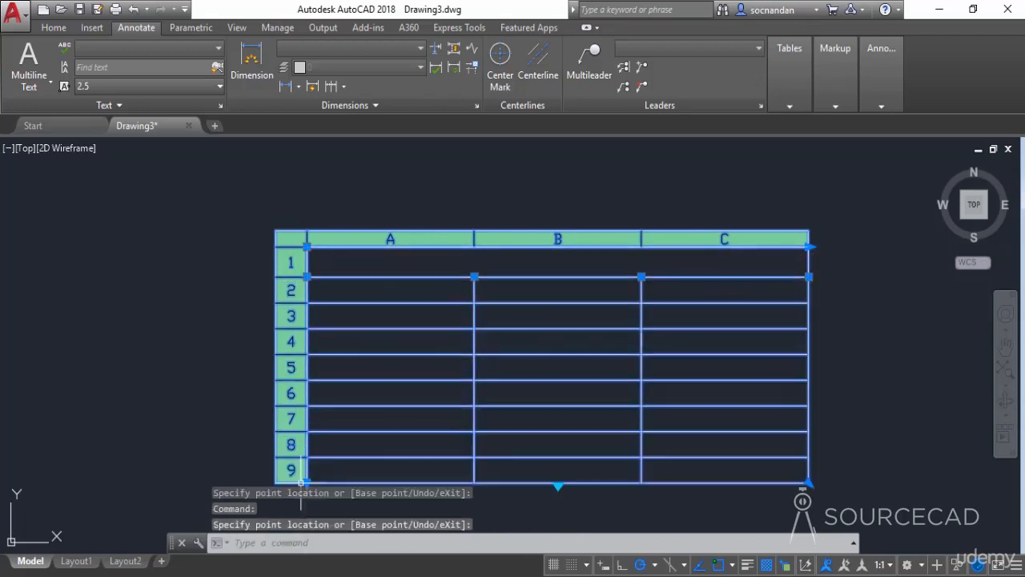
- Narrow column A to about a third of its width, move the B–C column boundary toward A, and deselect the table
left_click(474, 276)
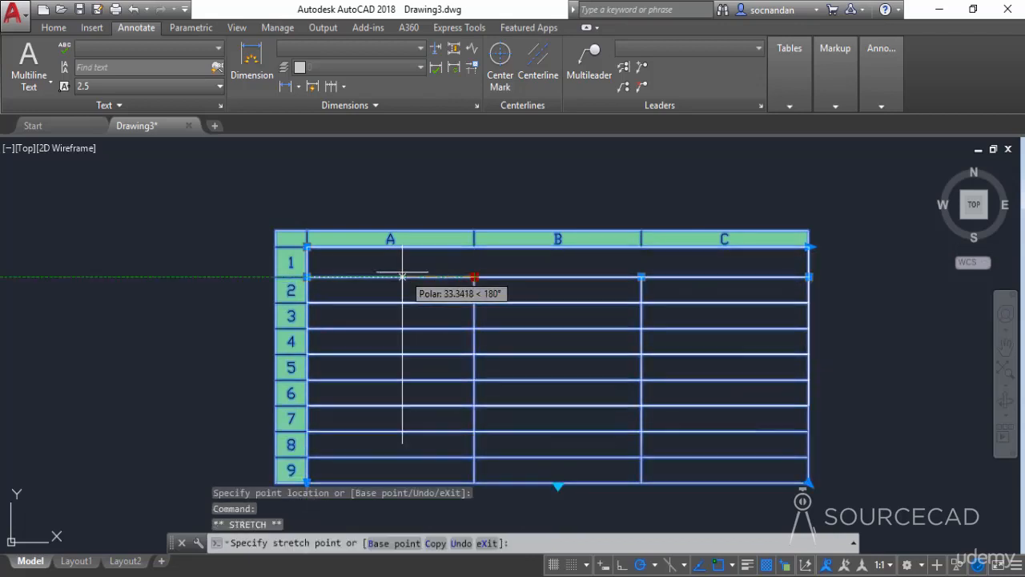
left_click(641, 276)
left_click(569, 276)
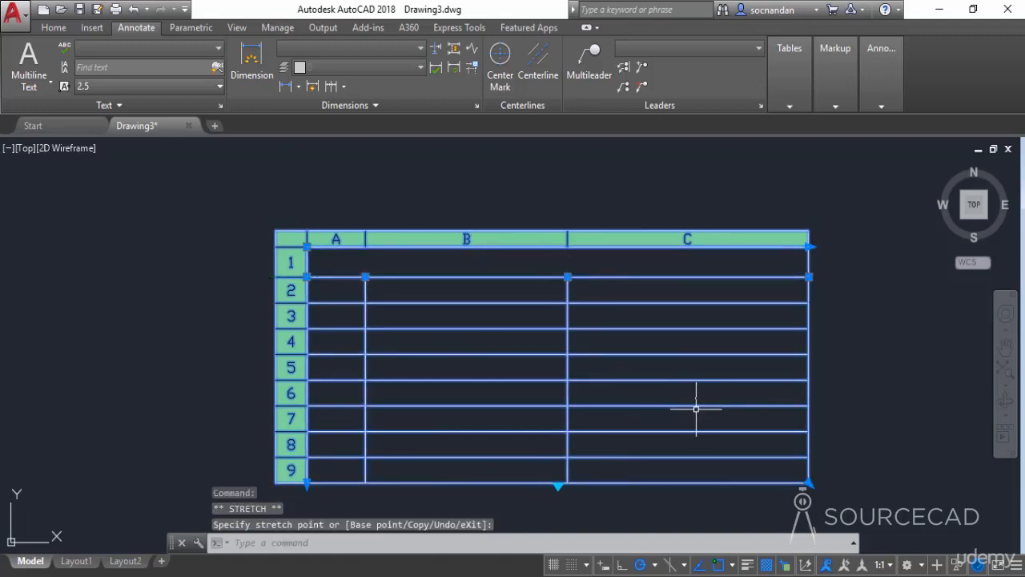
middle_click_drag(696, 411, 662, 386)
key("Escape")
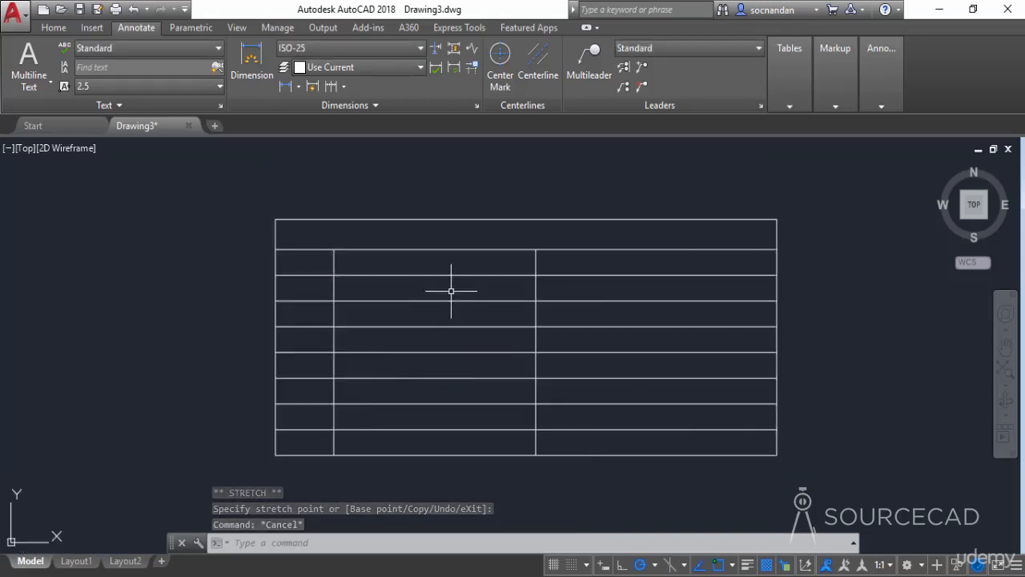
- Enter "Marks Statement" as the title in the merged top row of the table
left_click(512, 235)
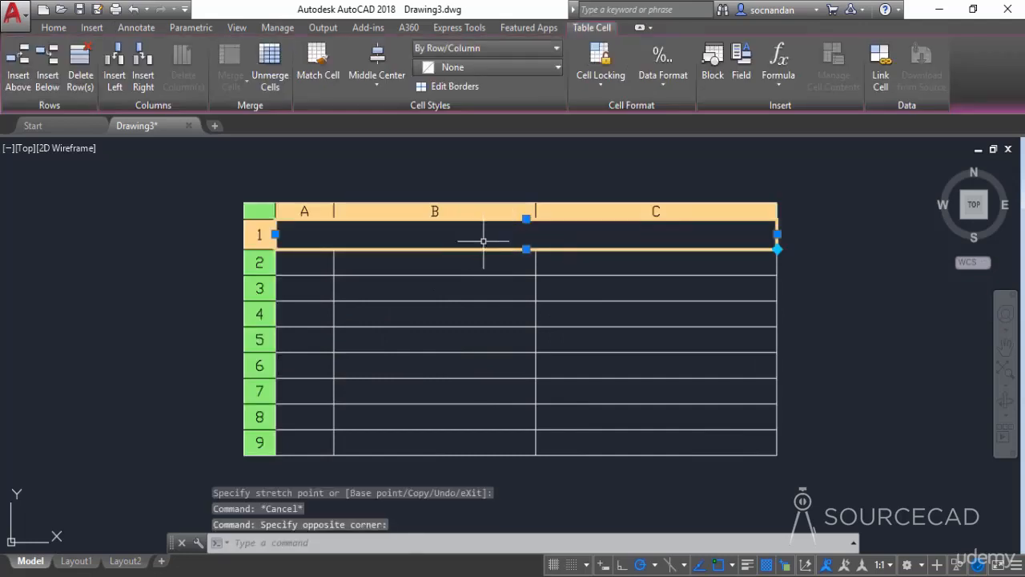
double_click(568, 237)
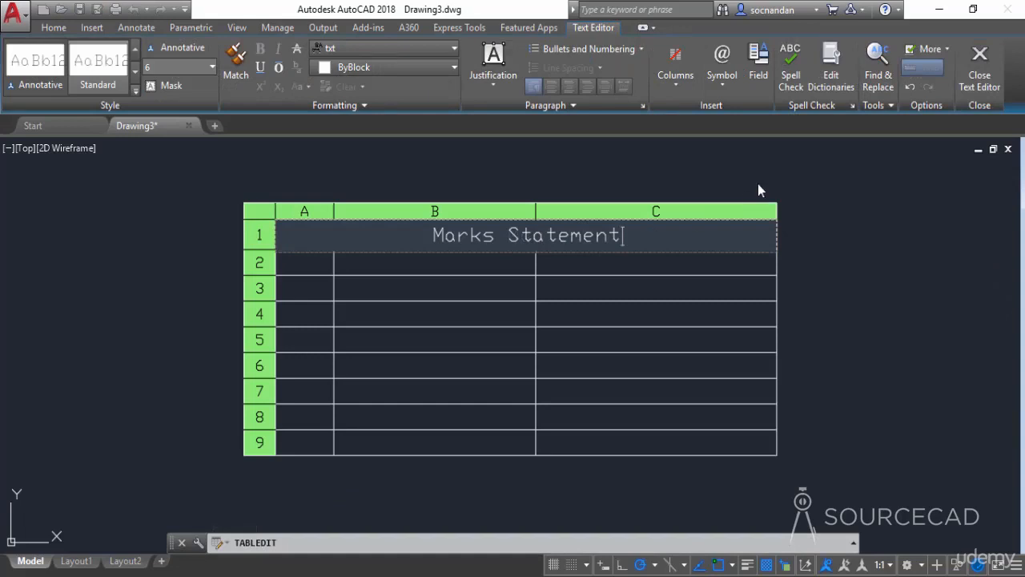
- Close the title text, enter 1 in cell A2 and 2 in cell A3 of the table
left_click(760, 190)
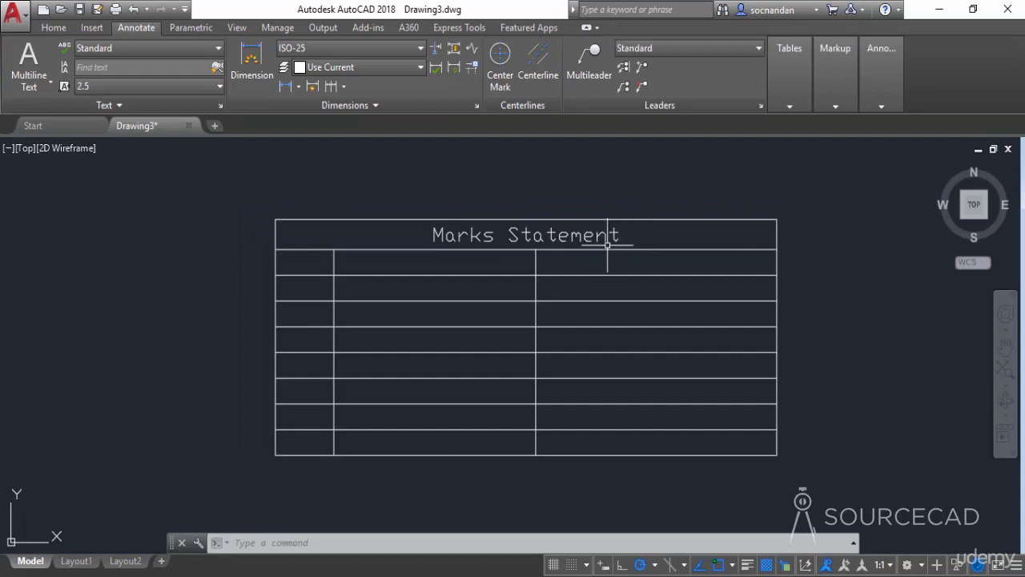
left_click(308, 262)
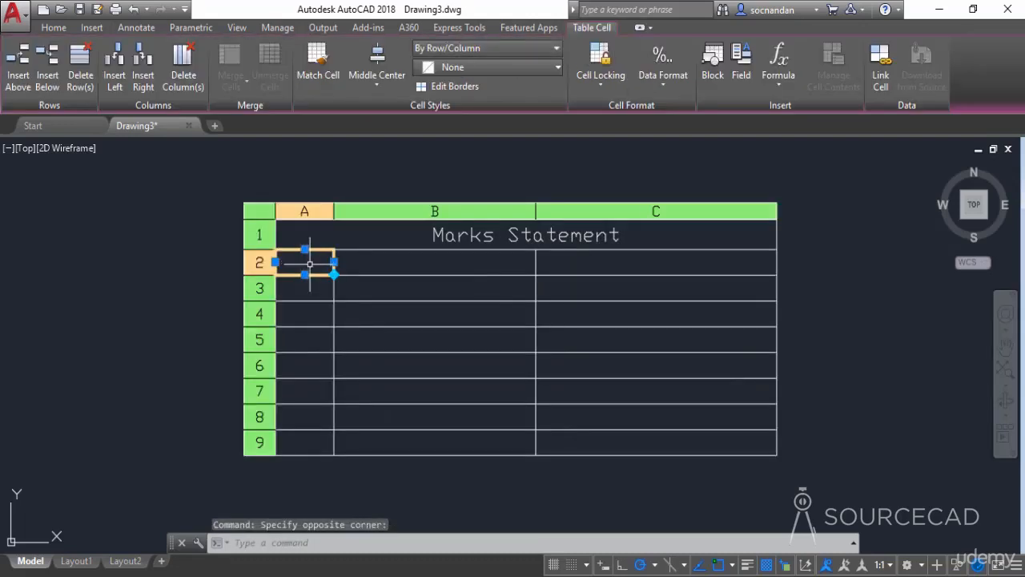
type("1")
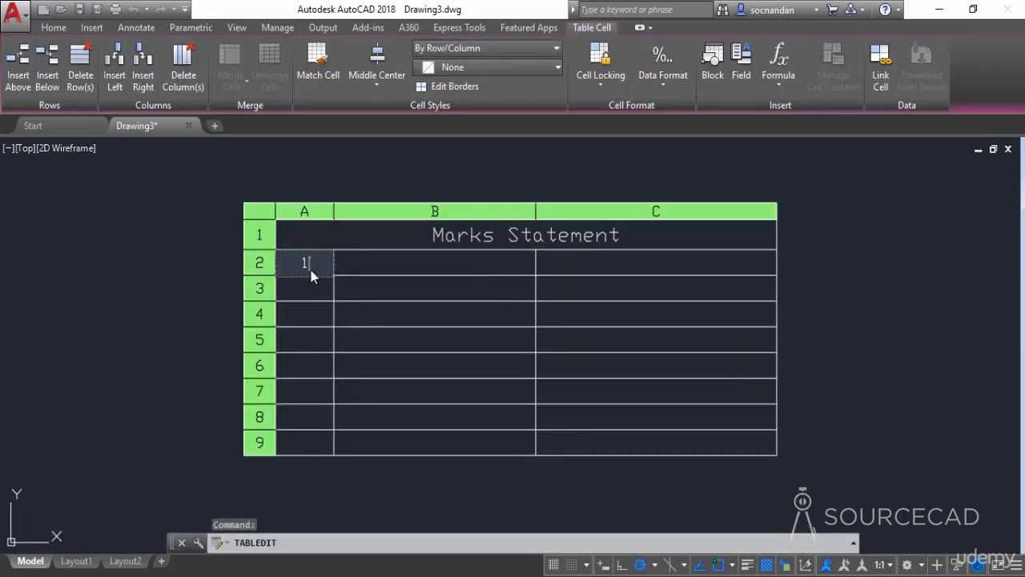
key("Escape")
left_click(311, 287)
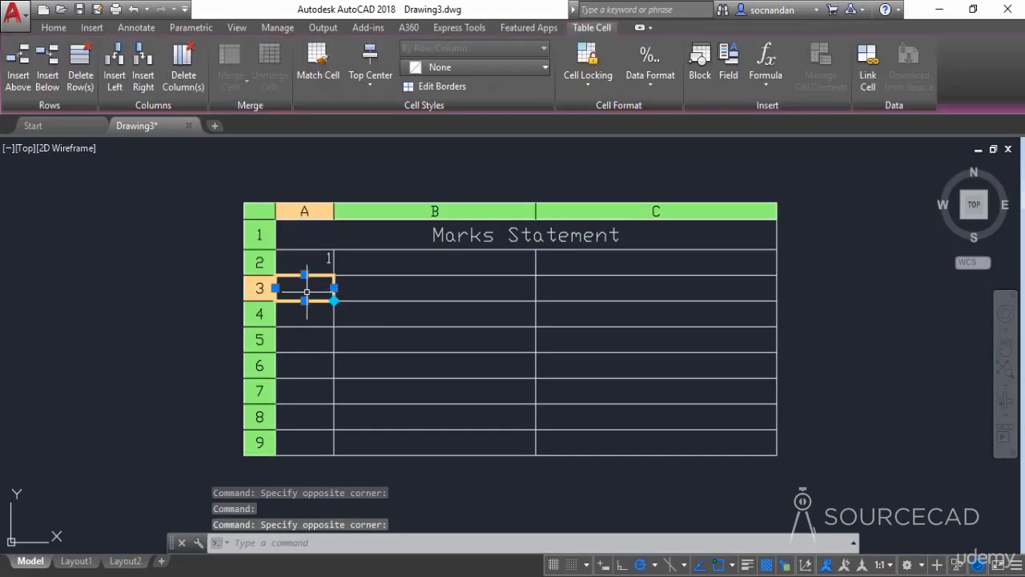
type("2")
left_click(318, 272)
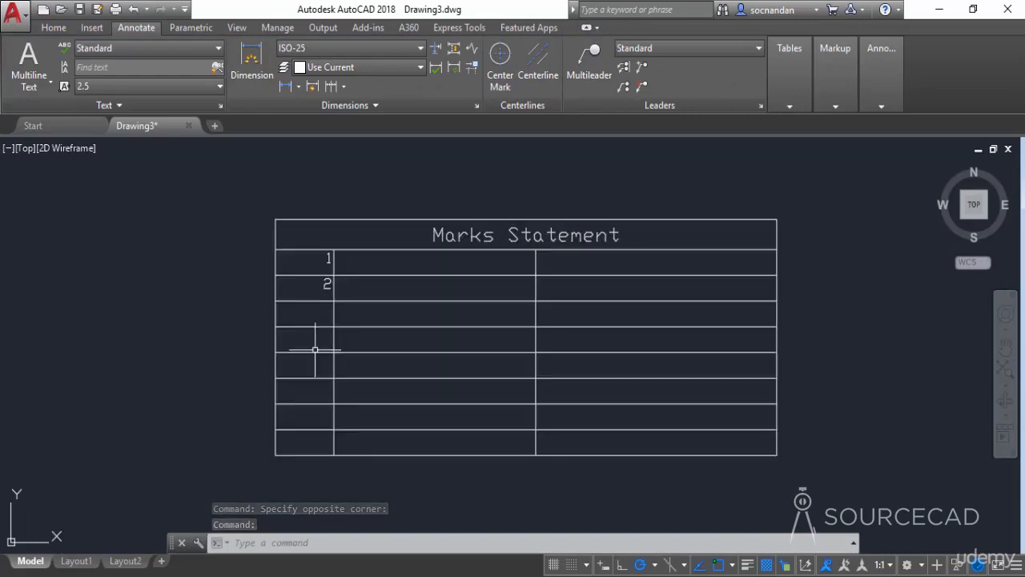
- Auto-fill the number series from cells A2 and A3 down to cell A8, and clear the selection
left_click_drag(318, 262, 309, 289)
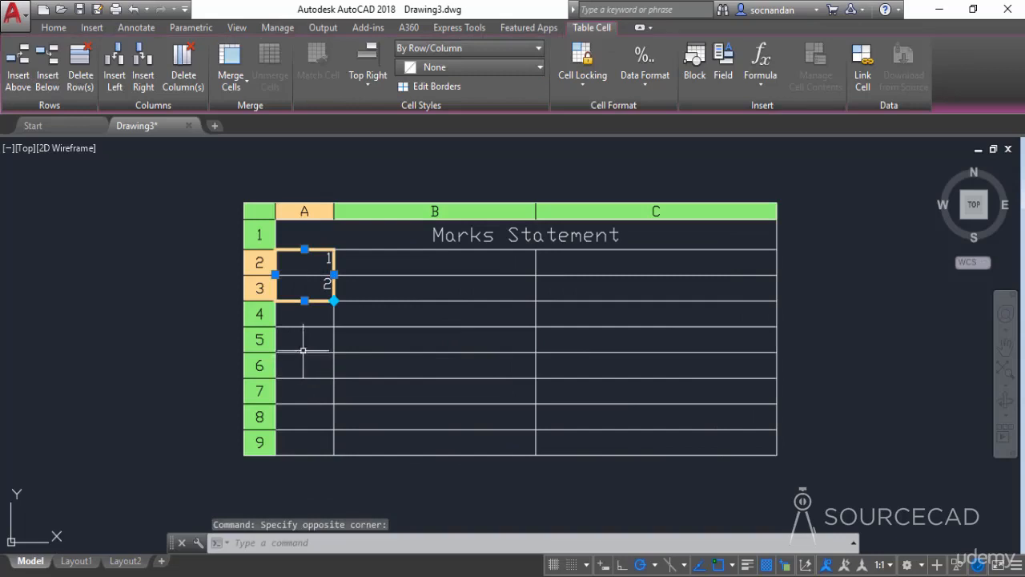
left_click(334, 300)
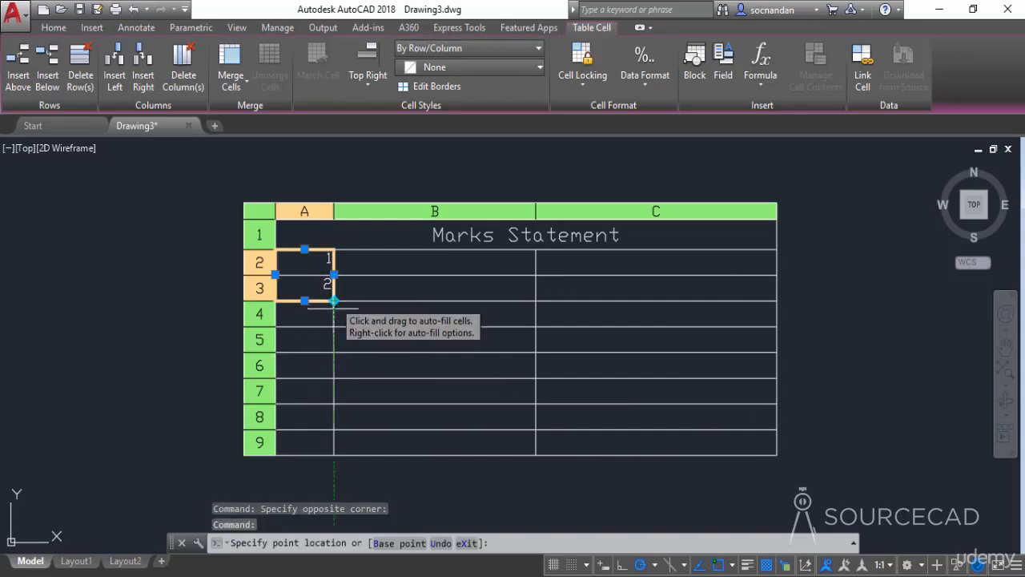
left_click(337, 431)
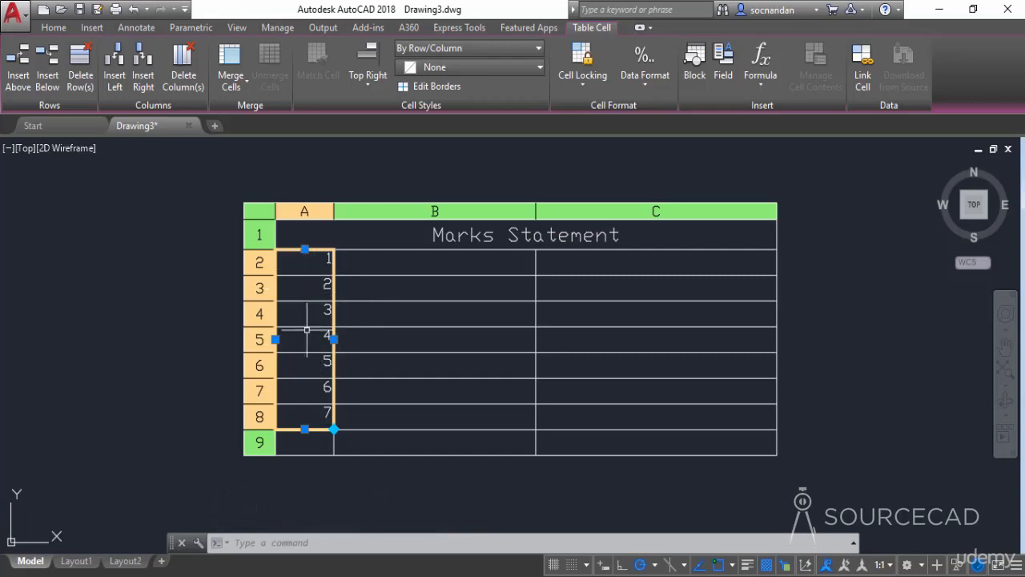
left_click(347, 460)
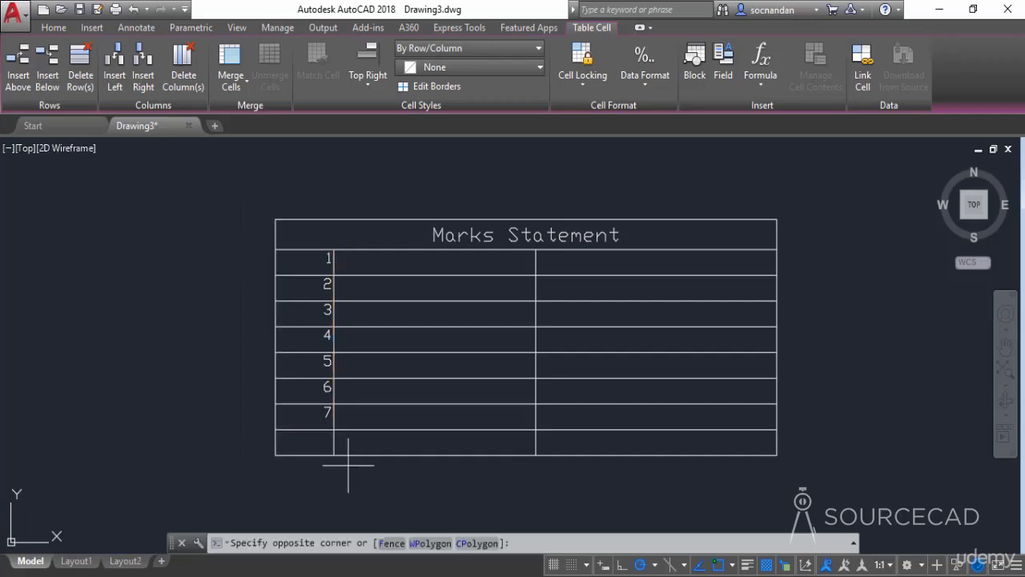
left_click(370, 493)
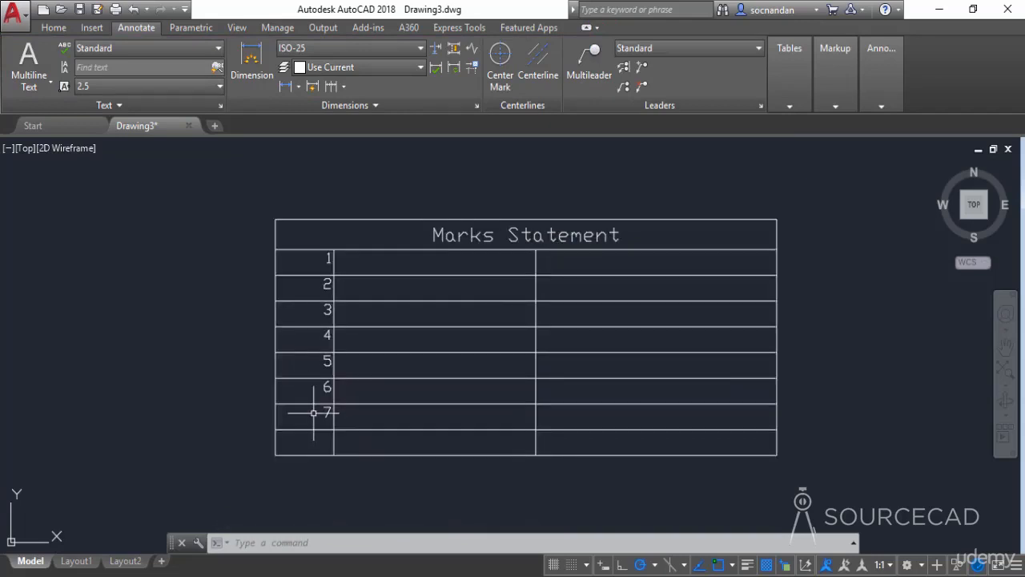
- Set the alignment of the numbered cells A2 to A8 to Middle Center and deselect the table
left_click(304, 415)
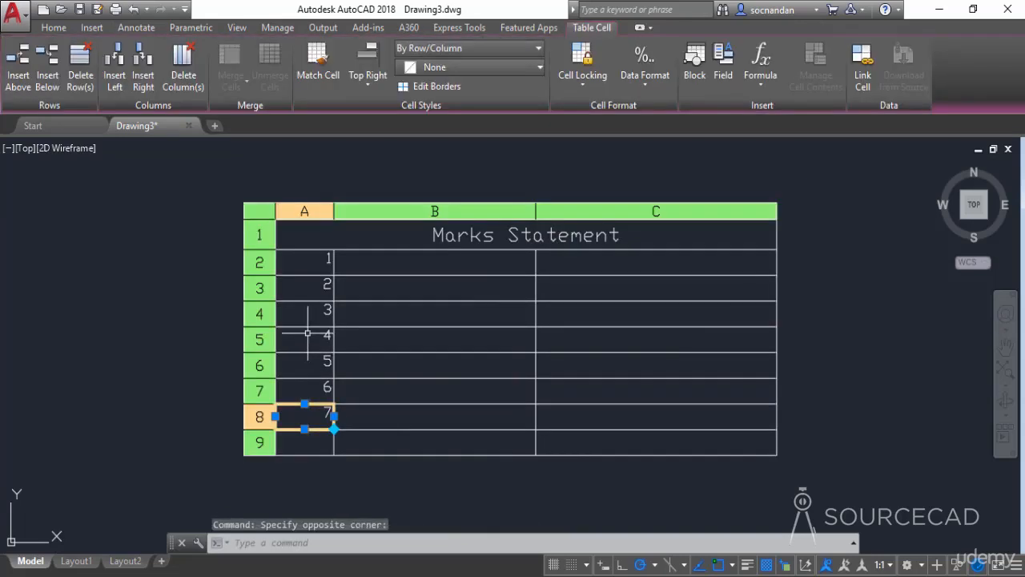
left_click(315, 261)
left_click_drag(314, 261, 297, 418)
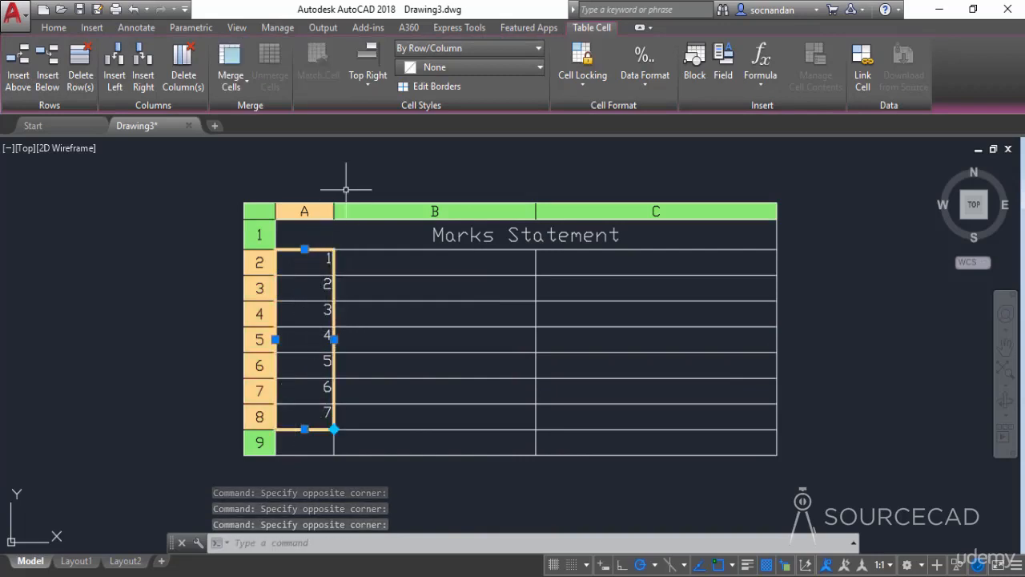
left_click(376, 77)
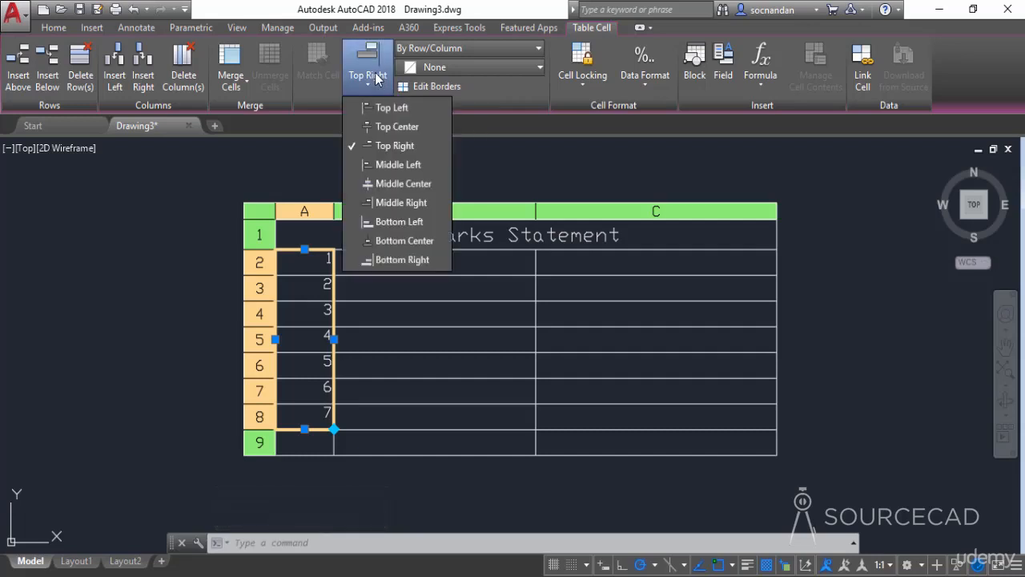
left_click(402, 183)
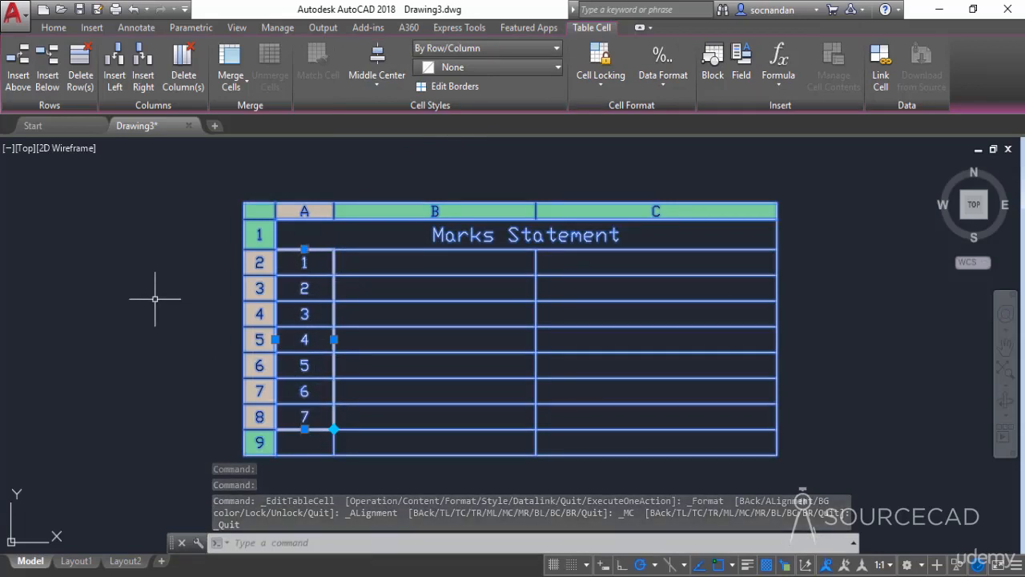
key("Escape")
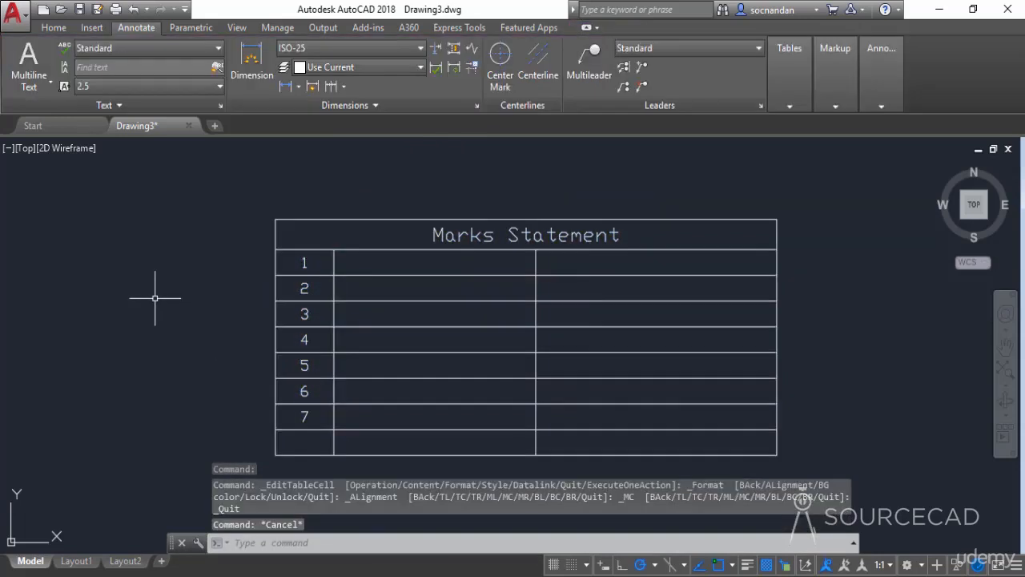
- Insert a row below the empty row 9 and delete the selected row again
middle_click_drag(155, 298, 149, 260)
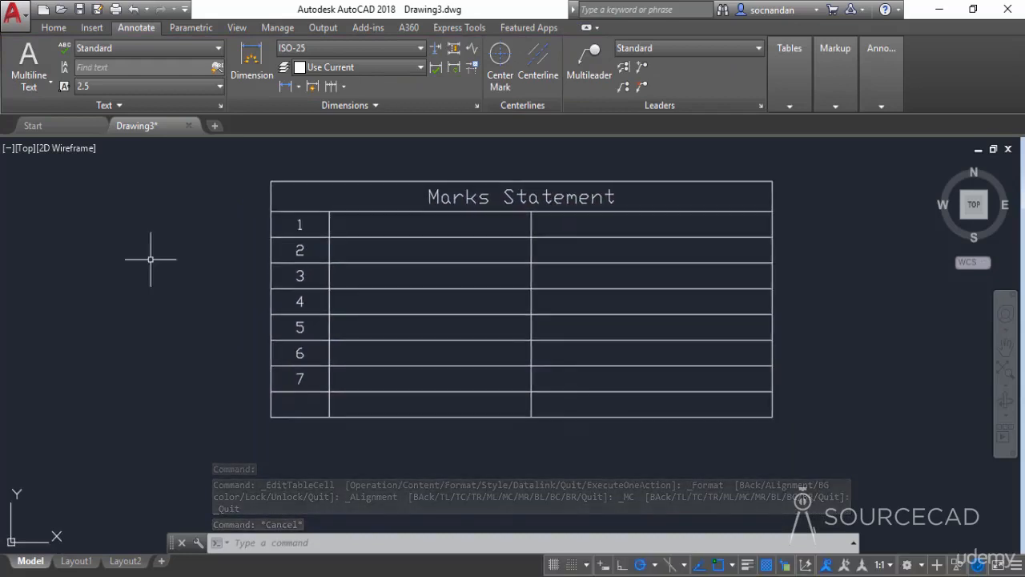
left_click(294, 401)
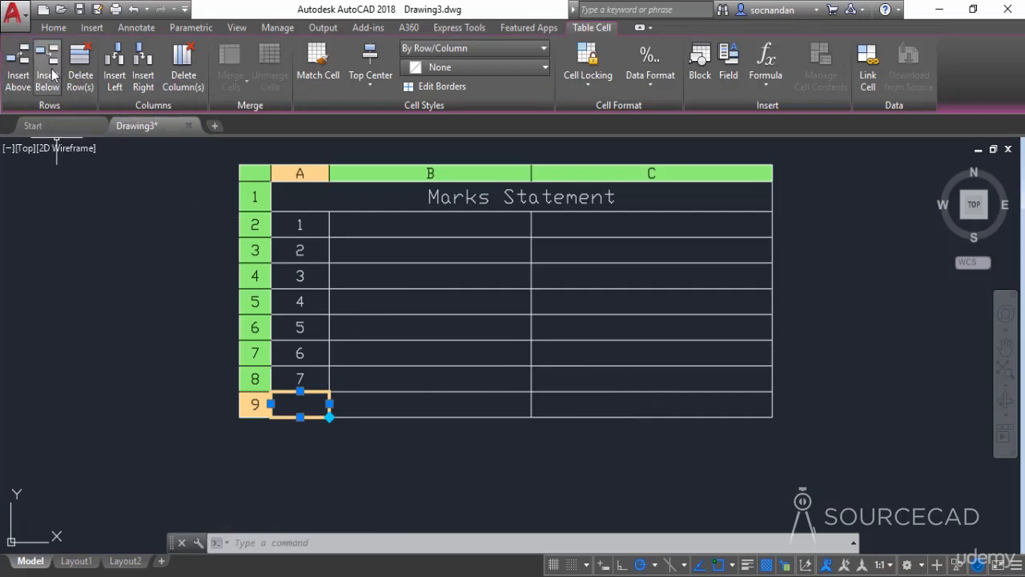
left_click(52, 68)
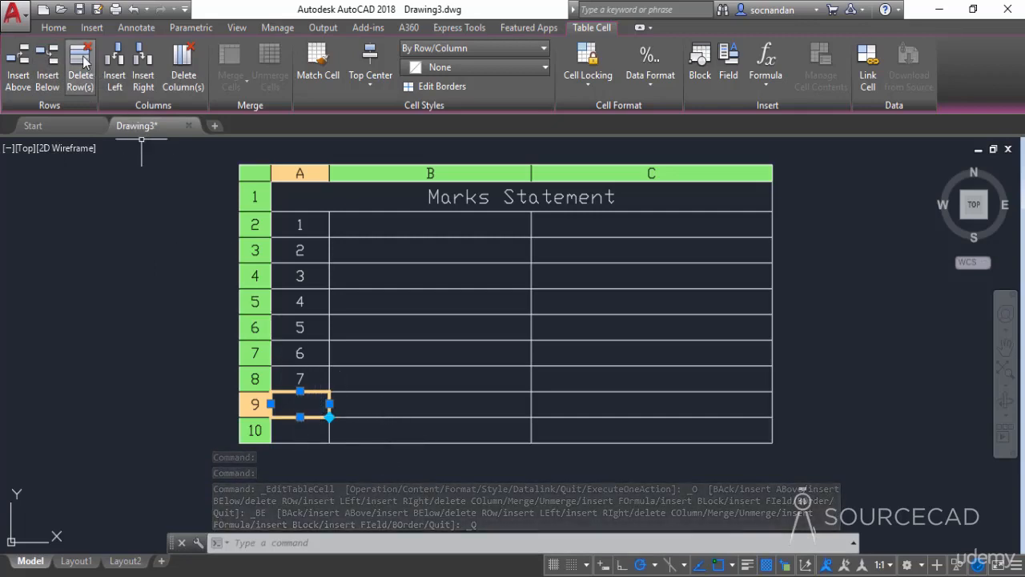
left_click(80, 61)
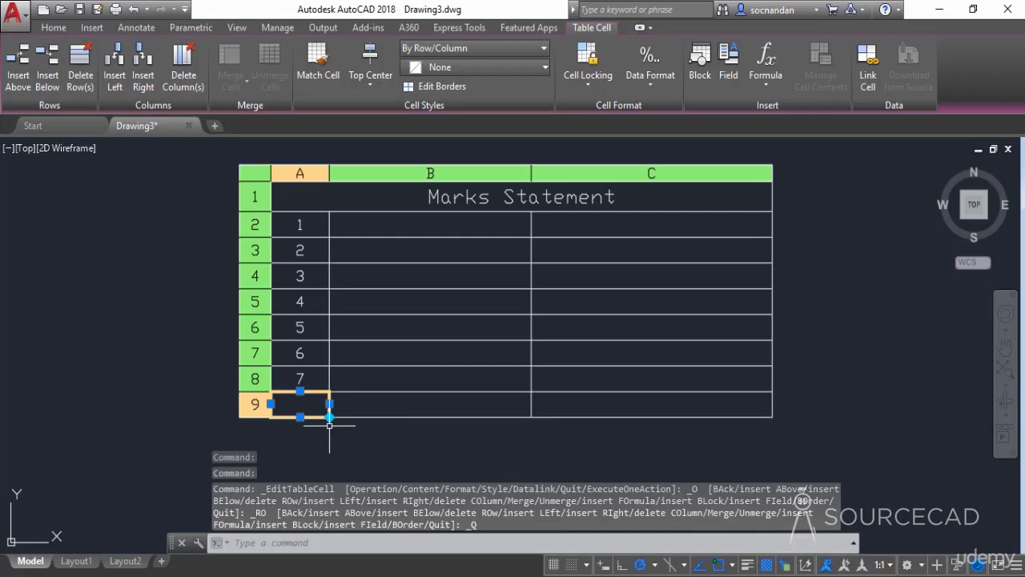
- Insert a column to the right of column B, delete the selected column again, and clear the selection
left_click(478, 401)
left_click(478, 401)
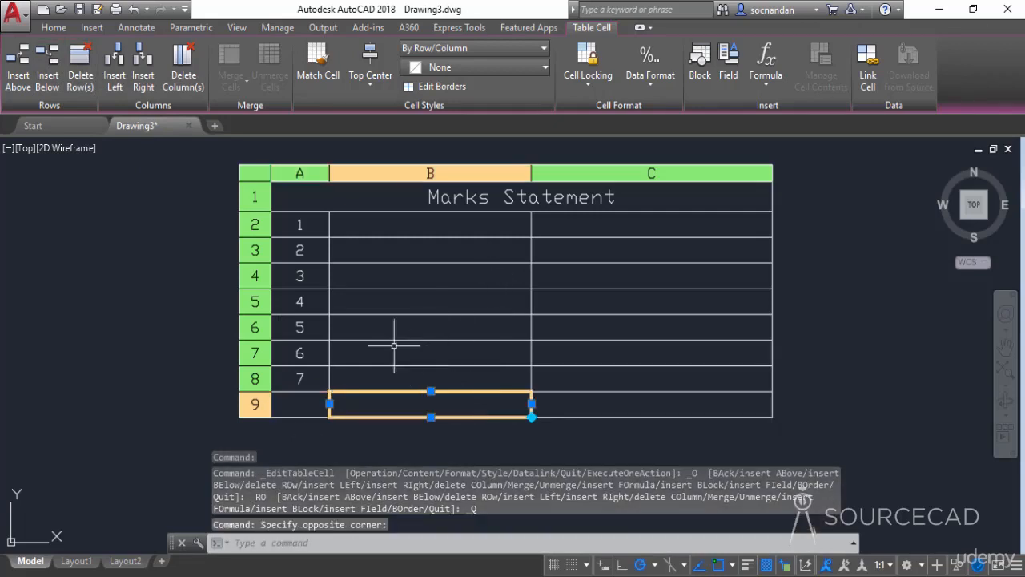
left_click(141, 70)
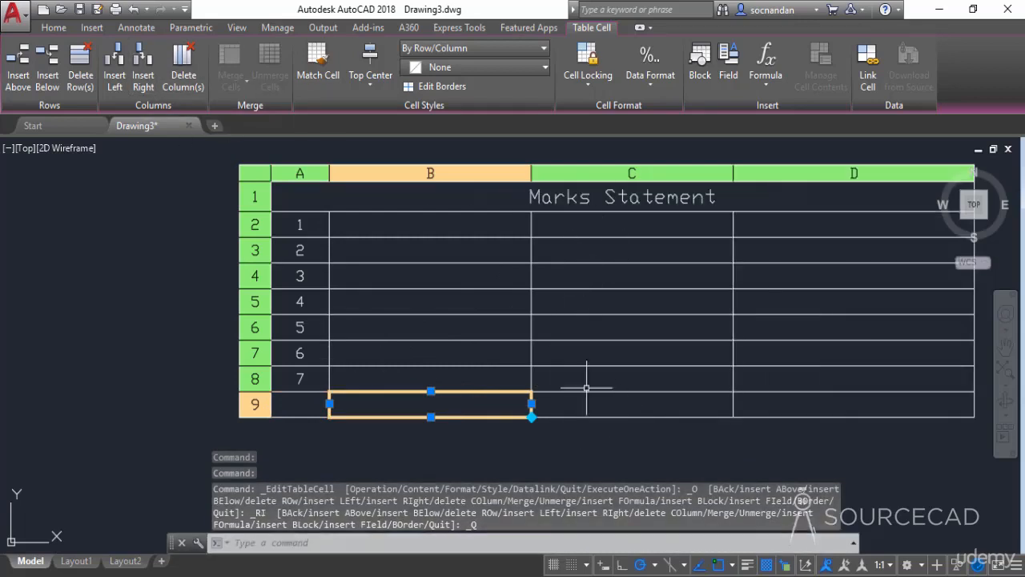
left_click(183, 70)
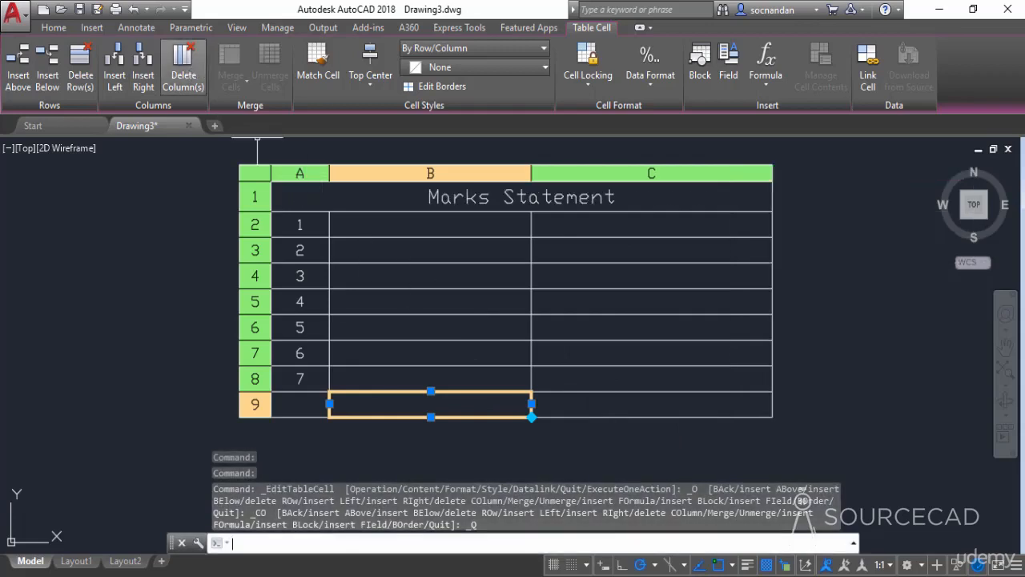
left_click(450, 446)
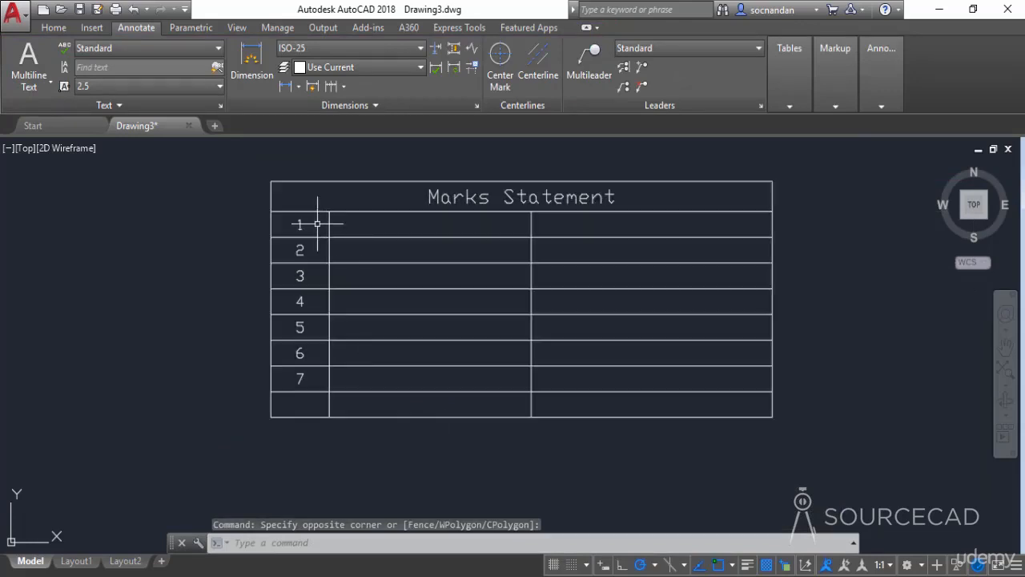
- Fill the background of the Marks Statement title cell with light pink (221,179,212) and deselect it
left_click(305, 268)
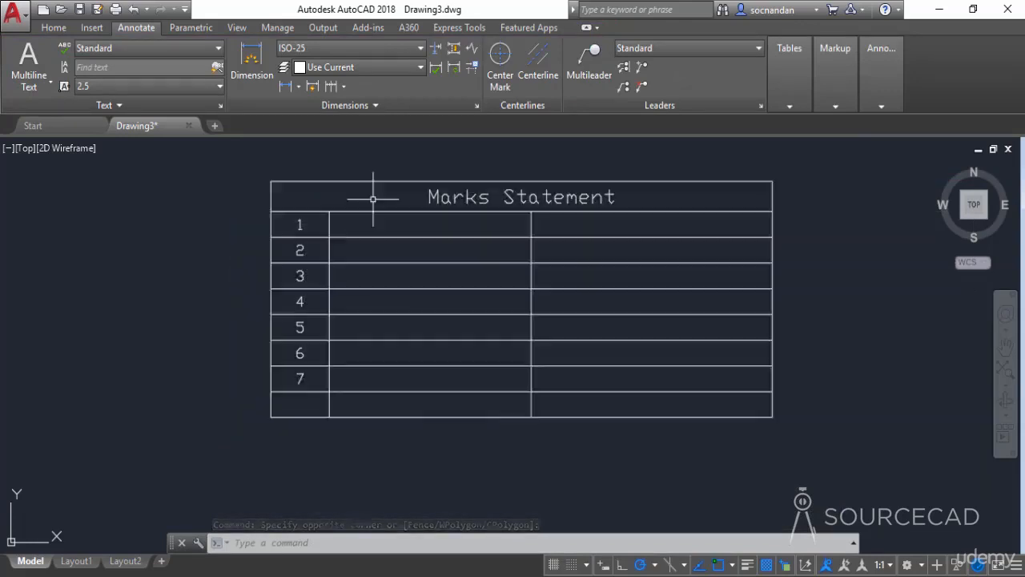
left_click(374, 198)
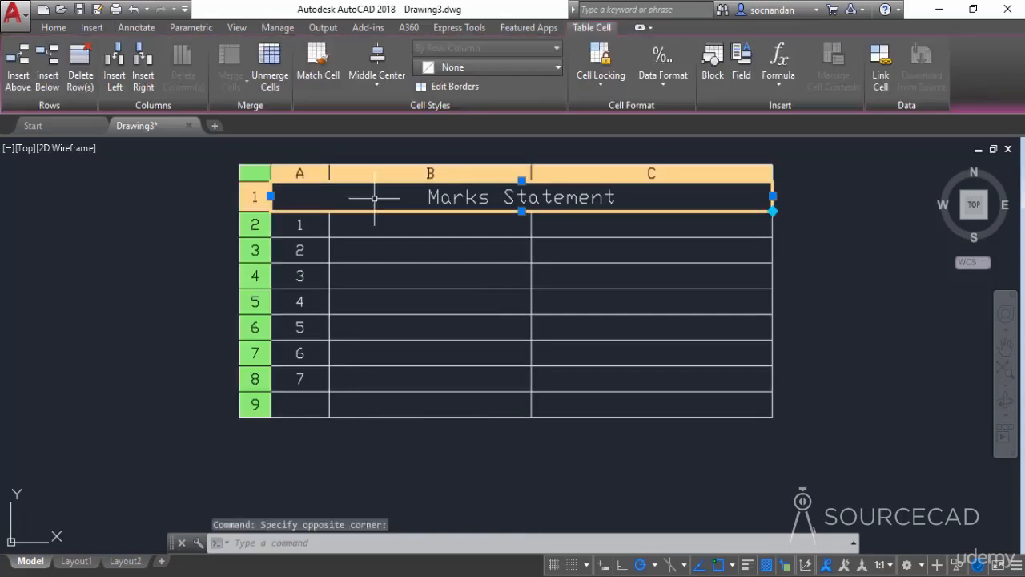
left_click(512, 65)
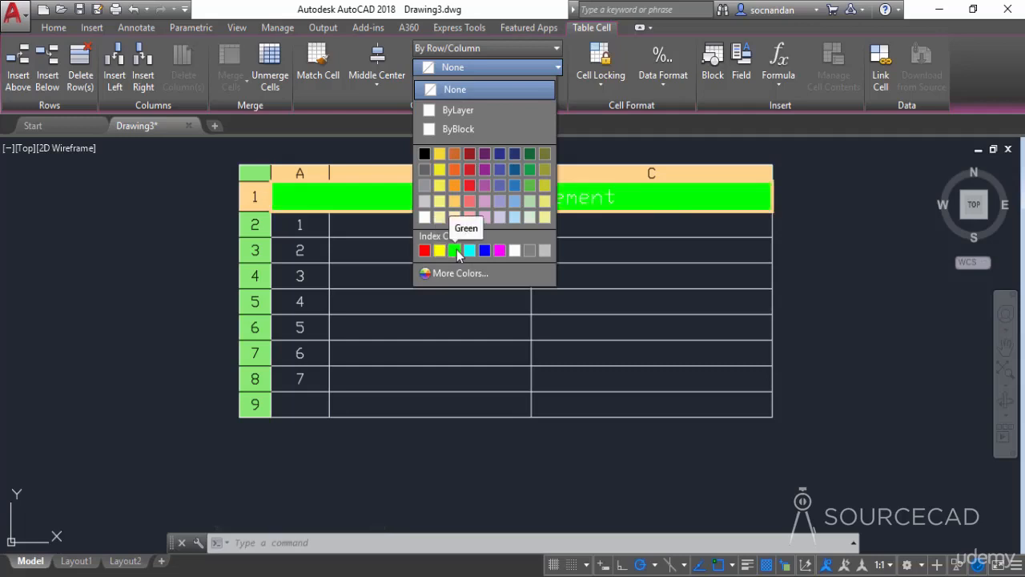
left_click(486, 217)
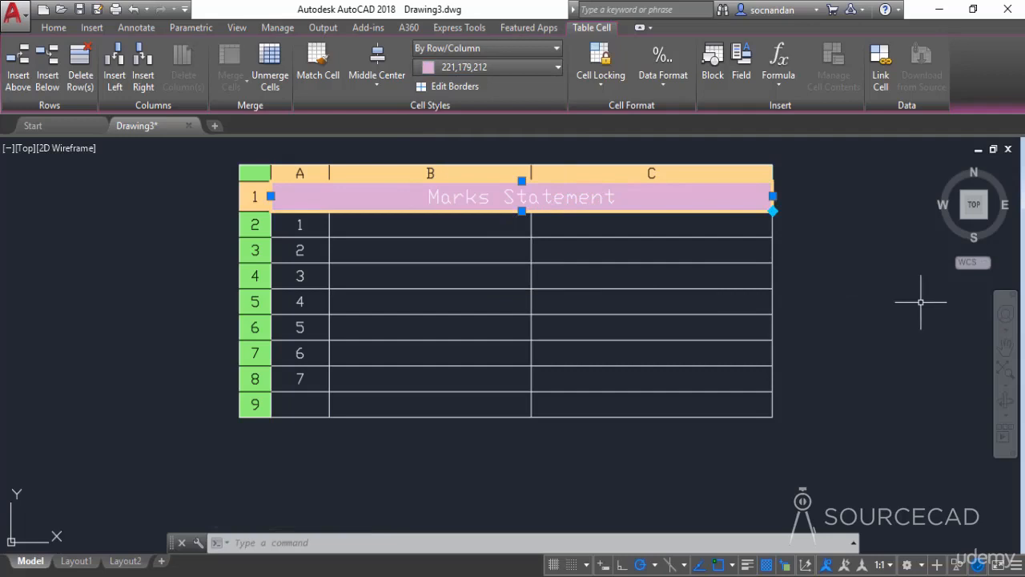
key("Escape")
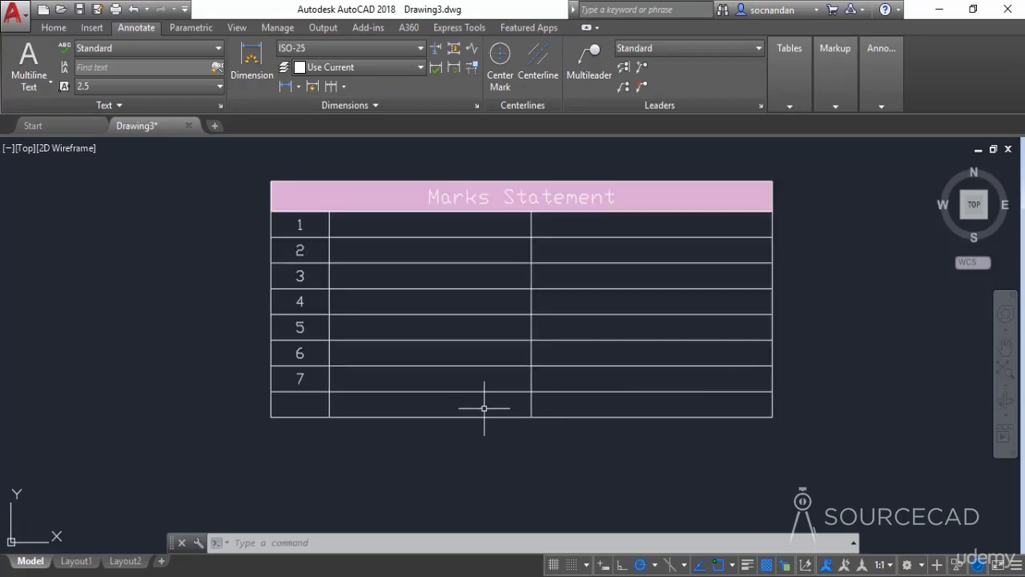
- Merge cells B9 and C9 in the table's last row using Merge All, and deselect them
left_click(575, 398)
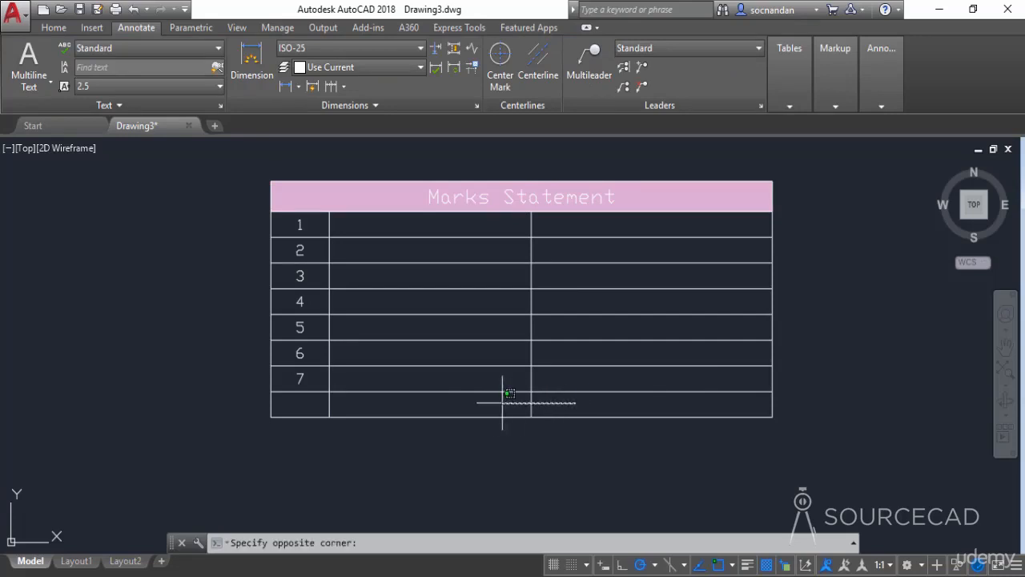
left_click(475, 400)
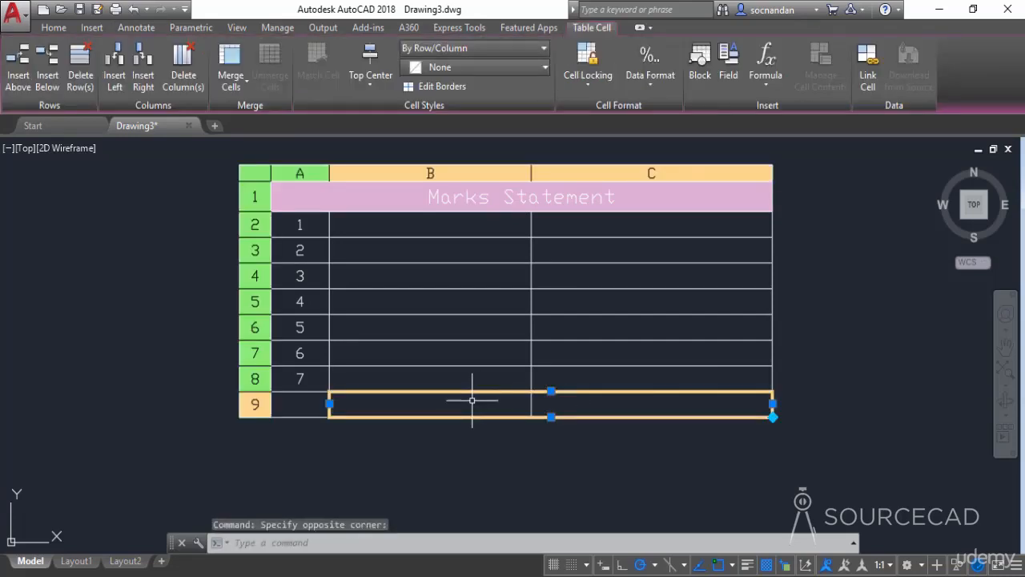
left_click(235, 86)
left_click(276, 116)
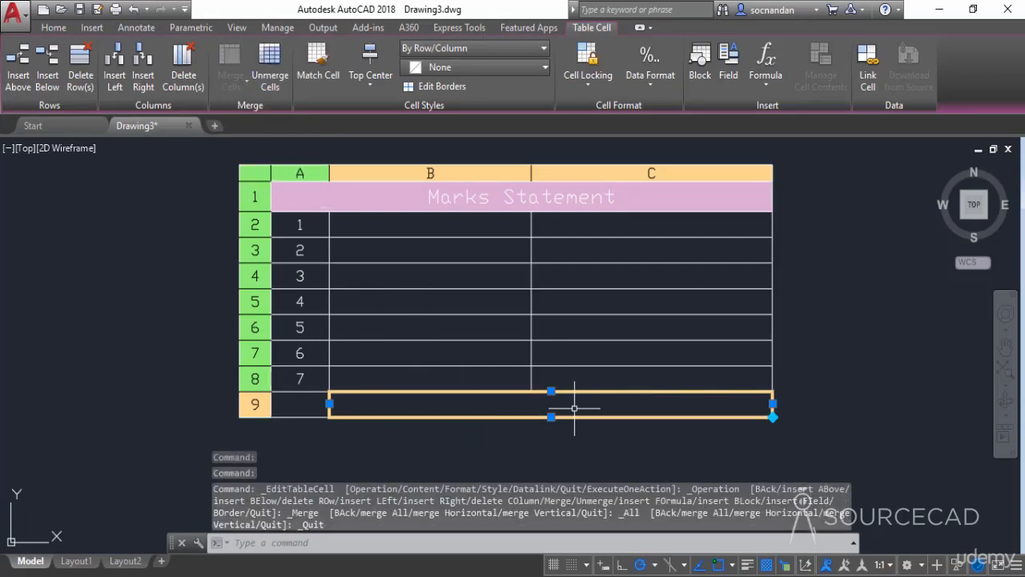
key("Escape")
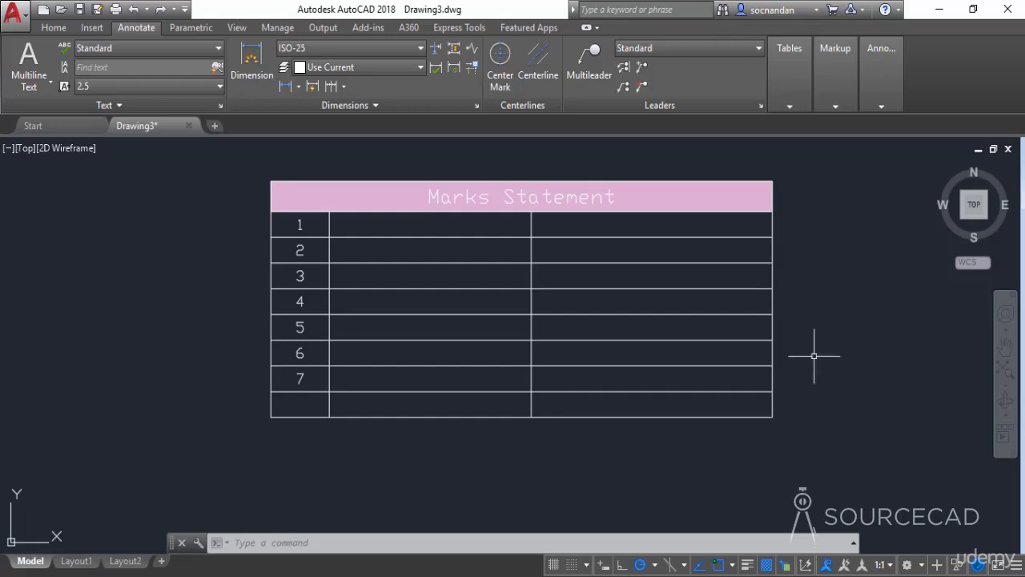
- Lock the content and format of the Marks Statement title cell, unlock it again, and deselect it
left_click(684, 193)
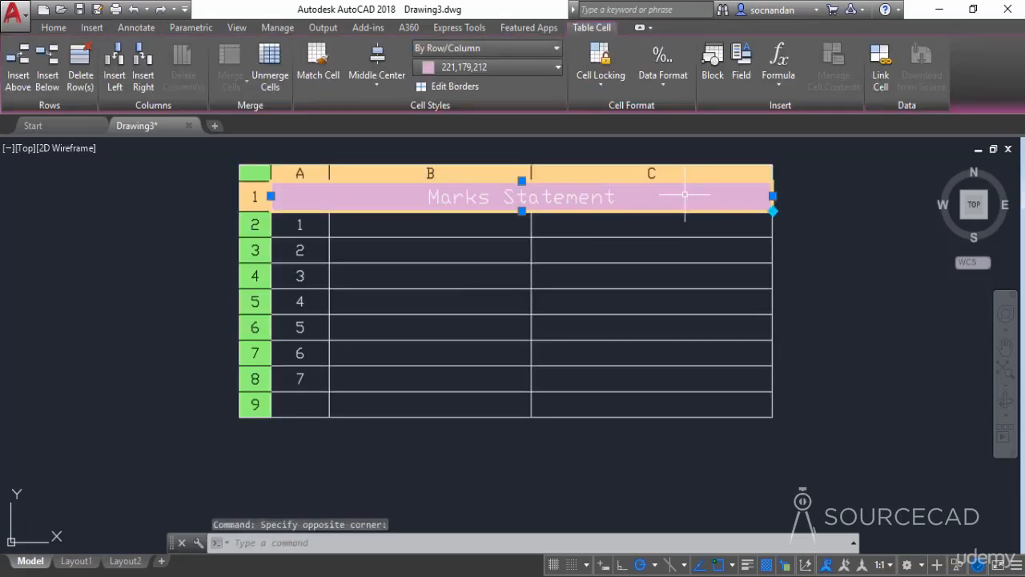
left_click(607, 85)
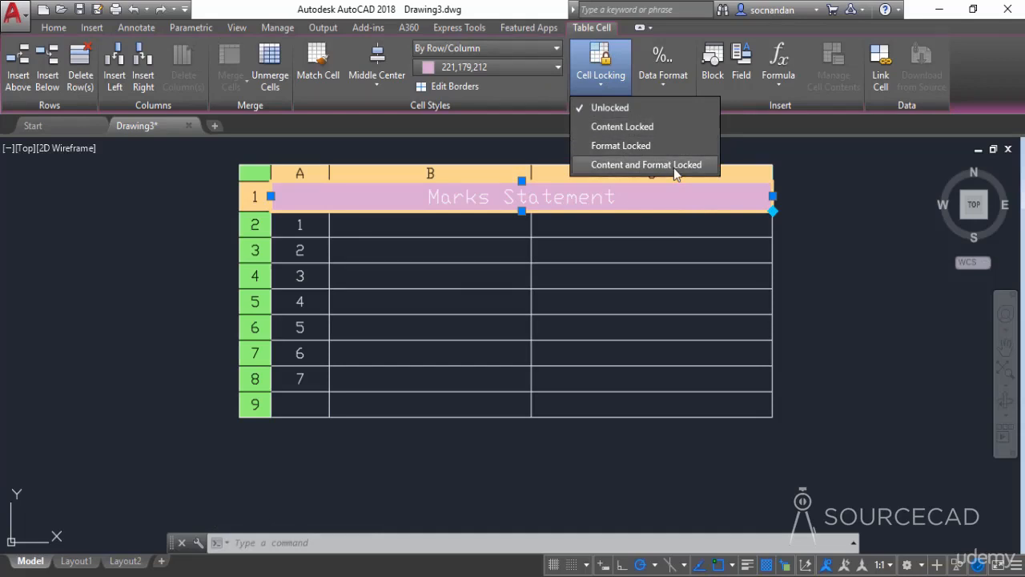
left_click(606, 165)
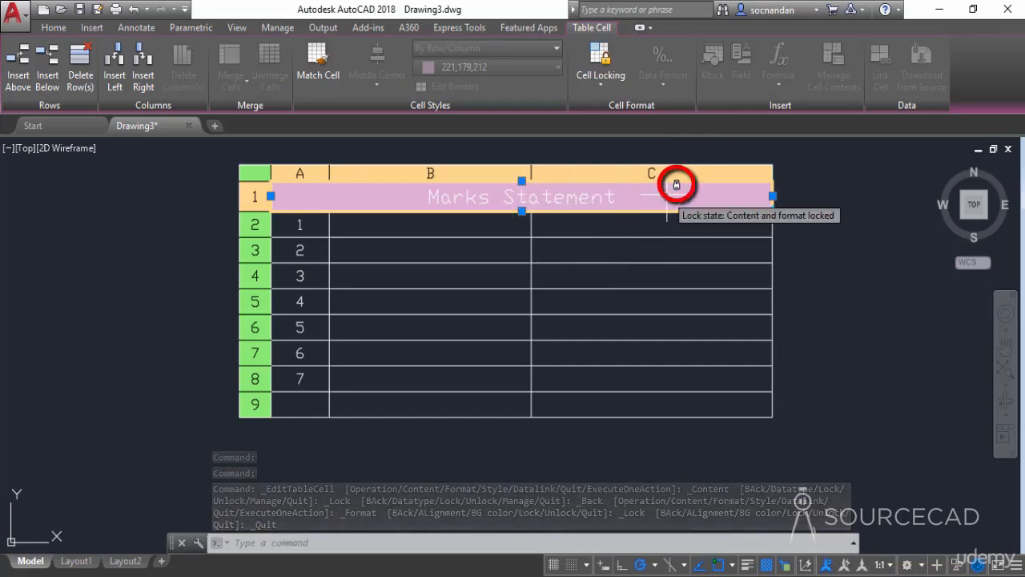
left_click(598, 83)
left_click(608, 107)
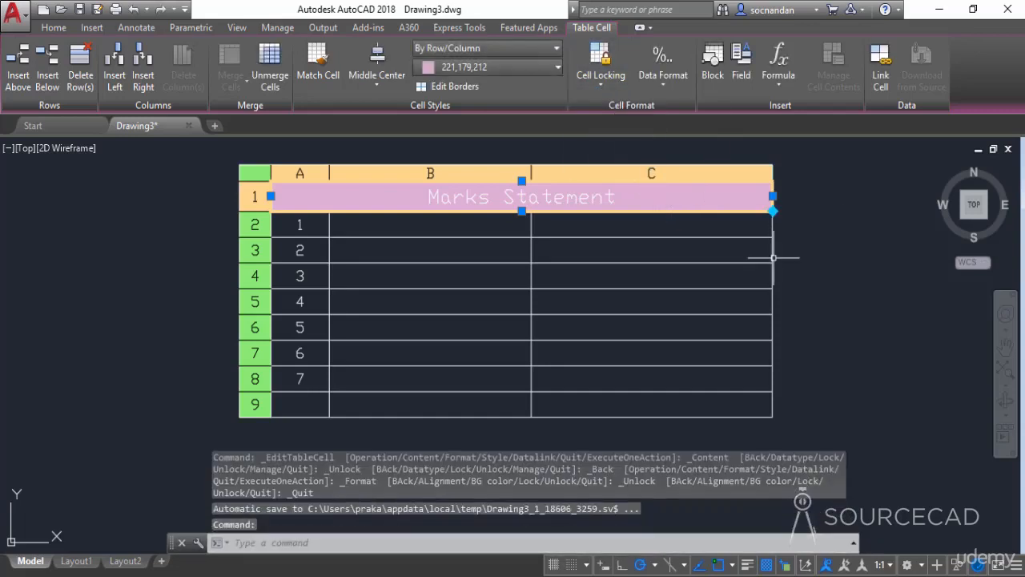
key("Escape")
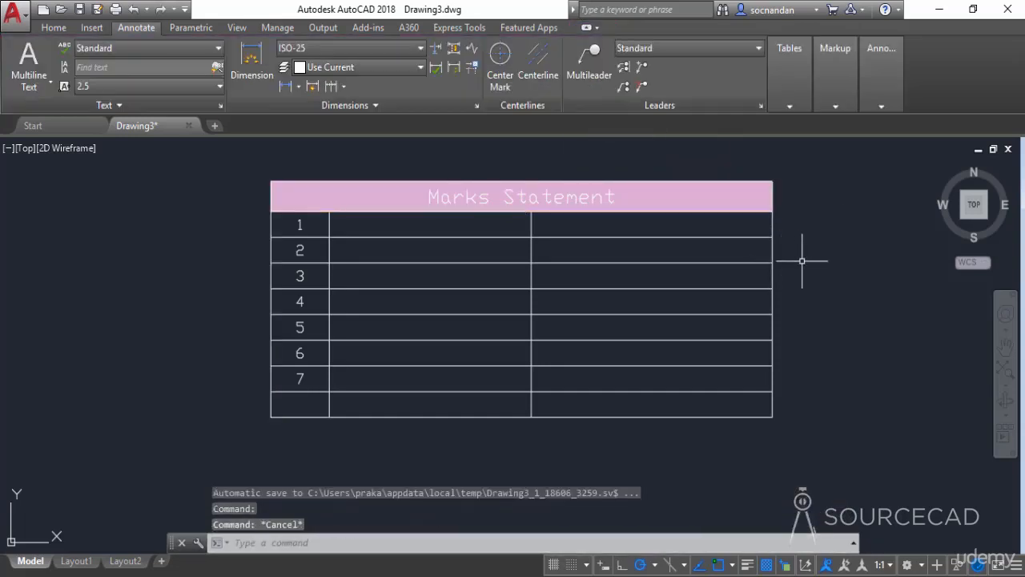